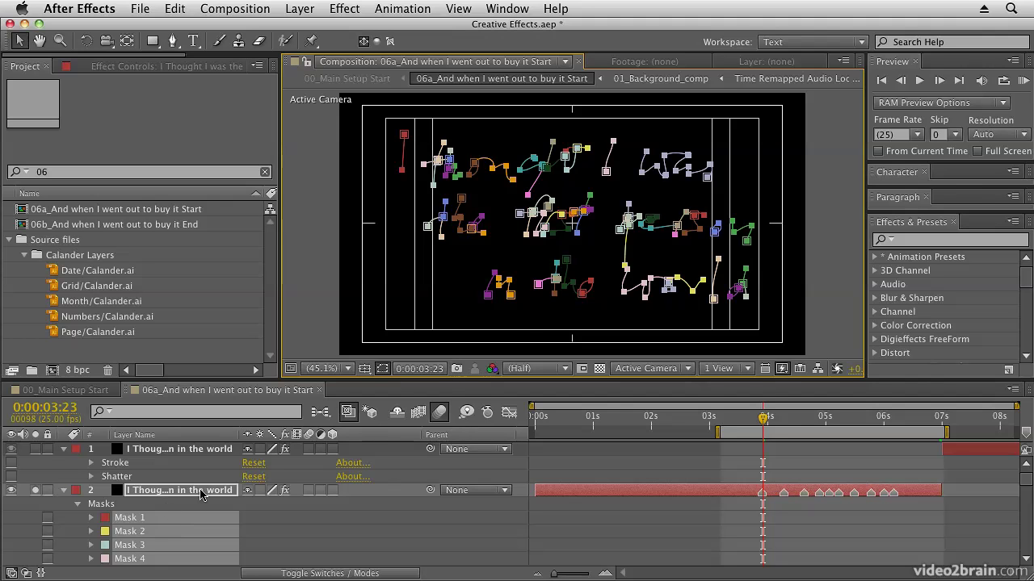
Step: Switch to Illustrator to view the handwritten phrase paths in Handwritten_SimplePaths.ai
key("super+Tab")
key("super+Tab")
key("super+Tab")
key("super+Tab")
key("super+Tab")
key("super+Tab")
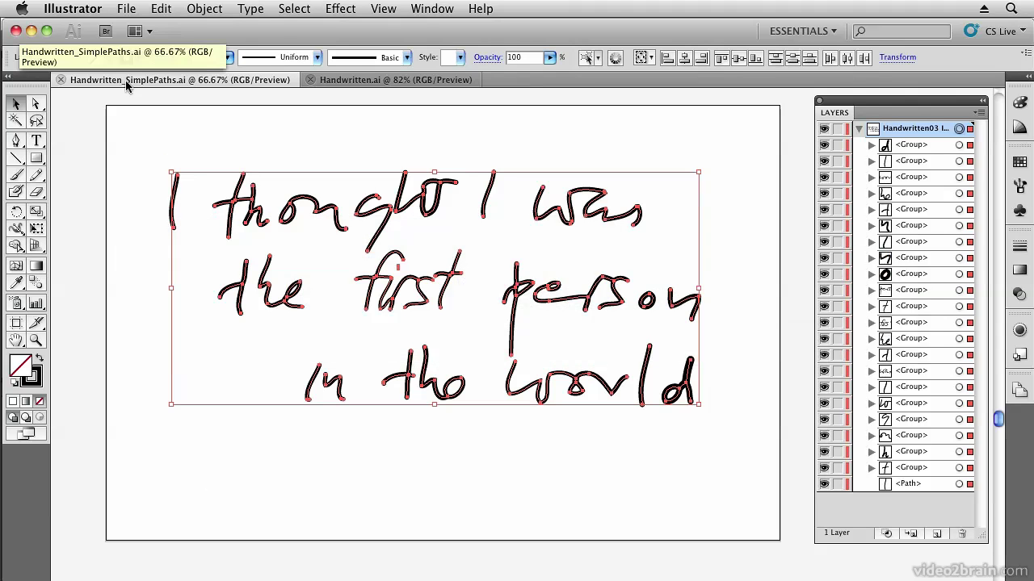
Step: Return to After Effects and the 06a_And when I went out to buy it Start composition
key("super+Tab")
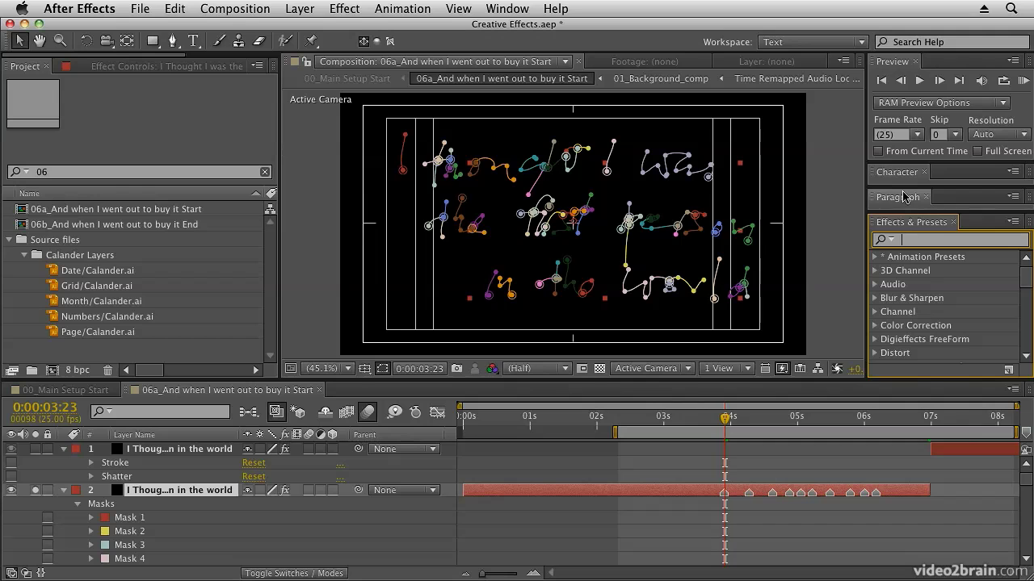
Step: Apply a second Generate > Stroke effect to the handwriting layer and collapse the first Stroke
left_click(908, 241)
type("stroke")
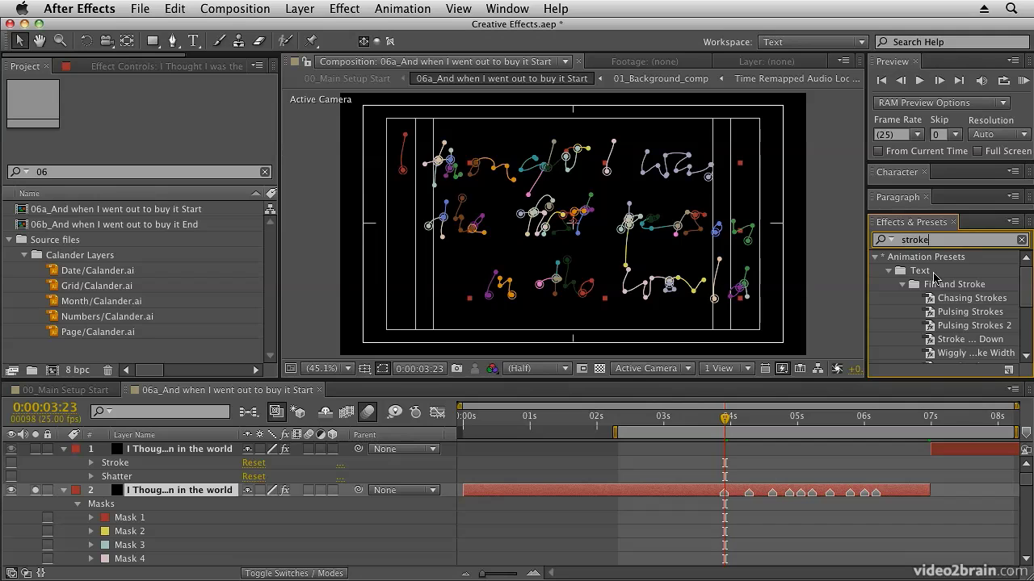
scroll(961, 315, "down", 4)
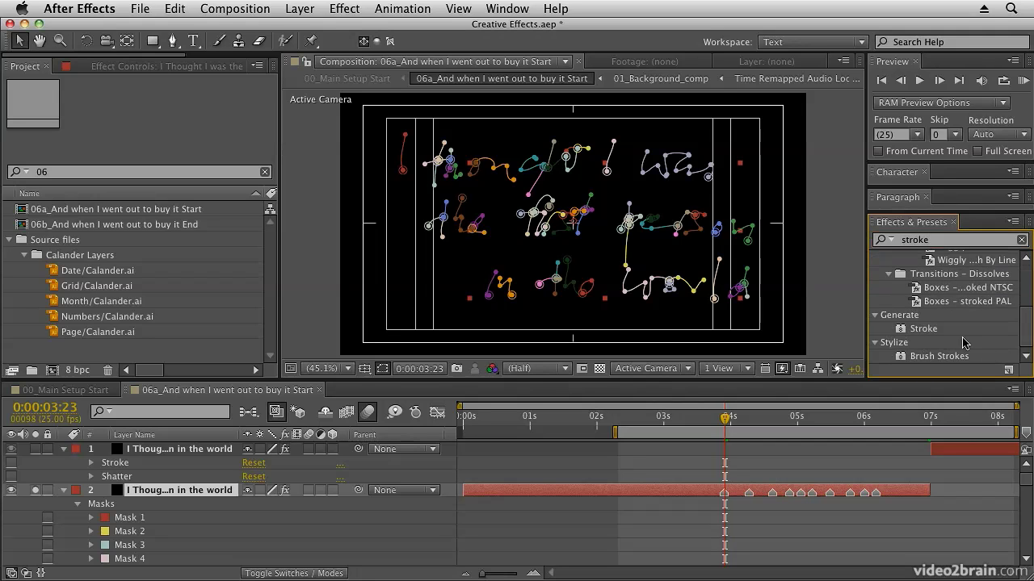
left_click(905, 332)
left_click_drag(903, 331, 172, 490)
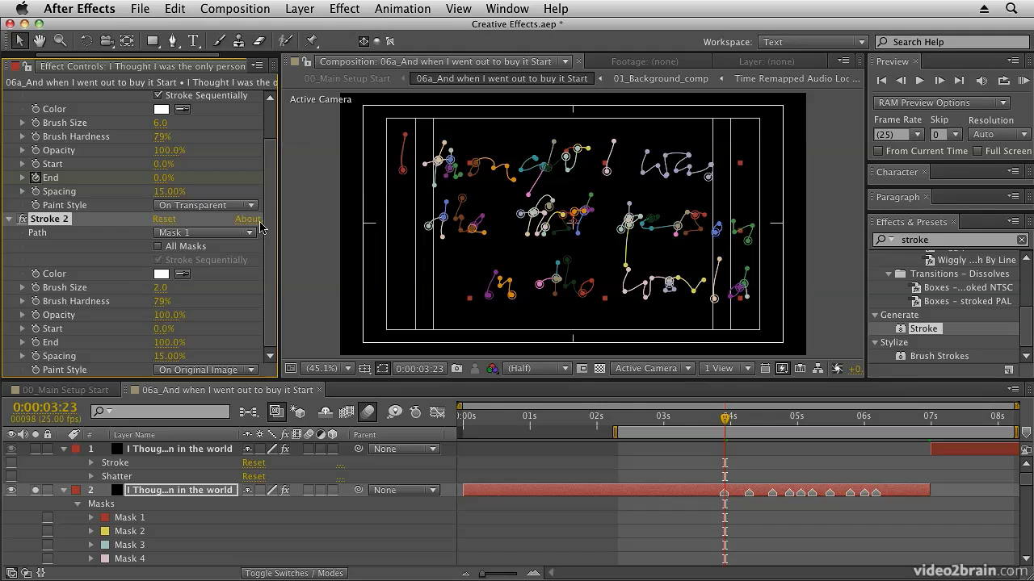
scroll(266, 229, "up", 3)
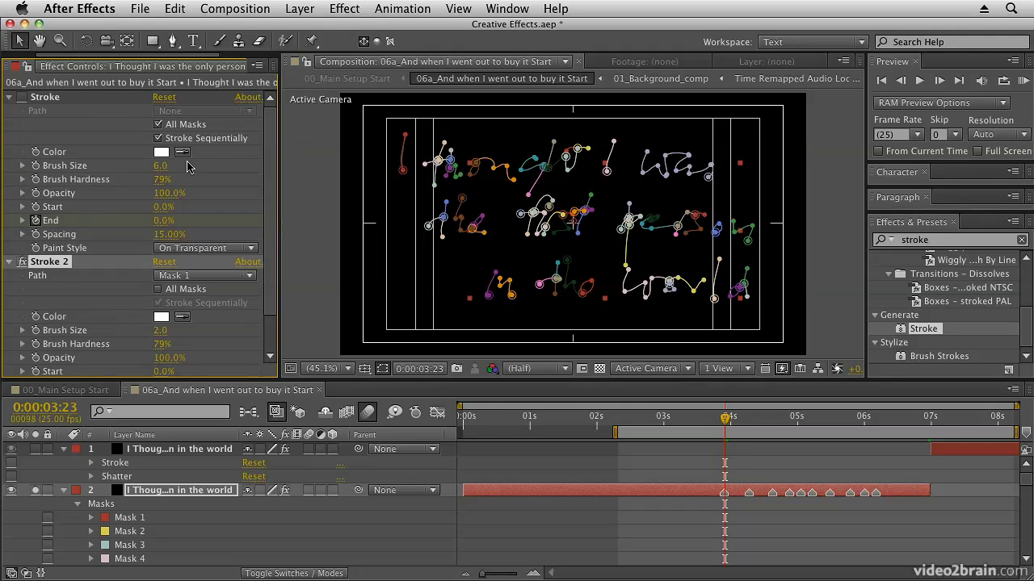
left_click(10, 97)
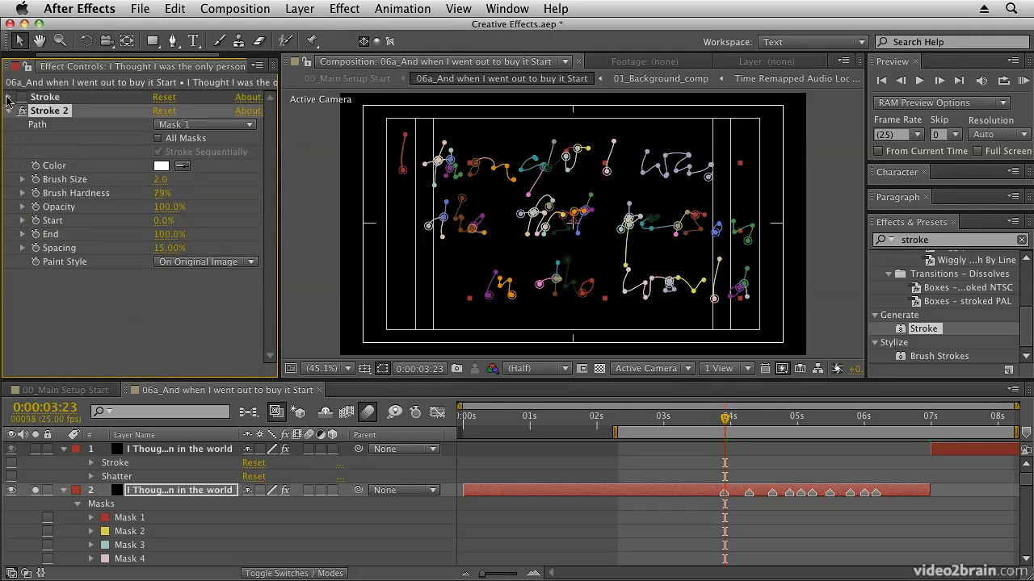
left_click(66, 113)
left_click(11, 98)
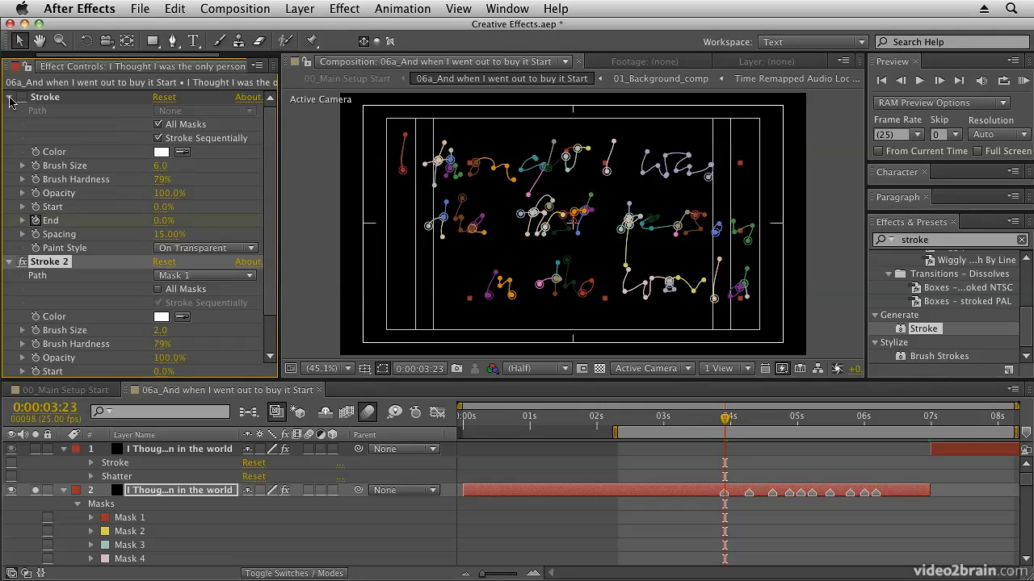
left_click(10, 97)
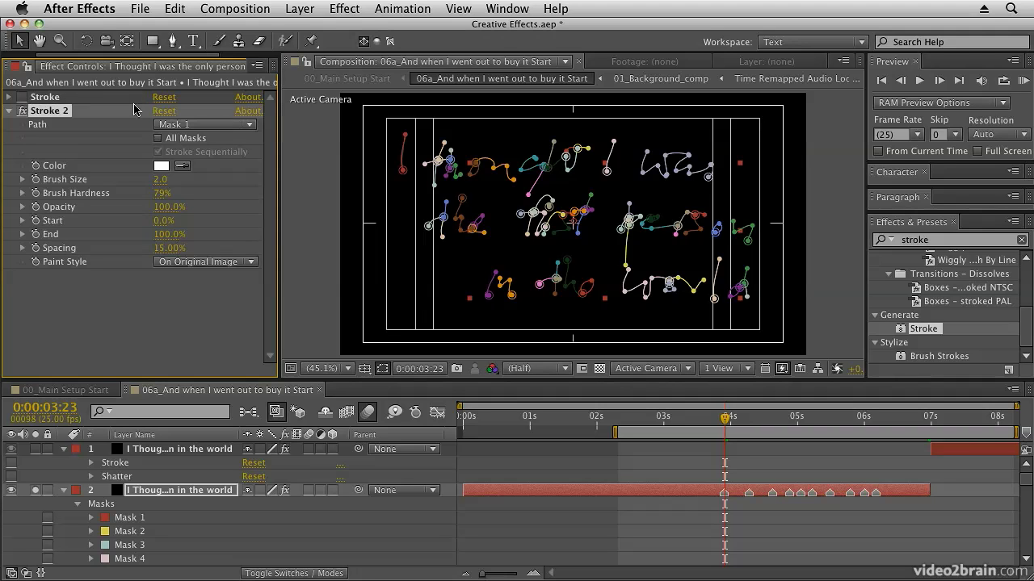
Step: Turn on All Masks for Stroke 2 so it traces every mask sequentially
left_click(184, 127)
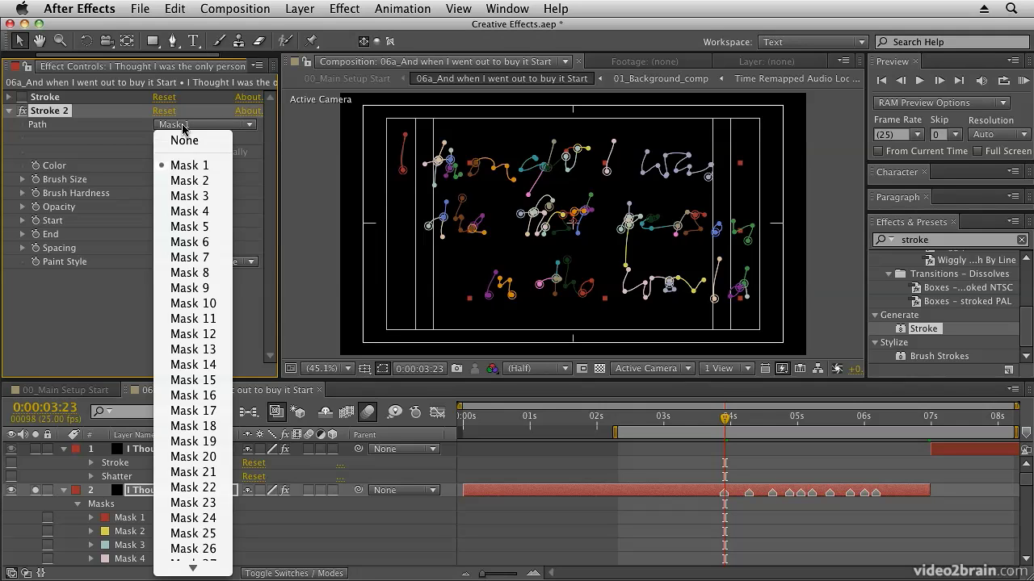
mouse_move(194, 569)
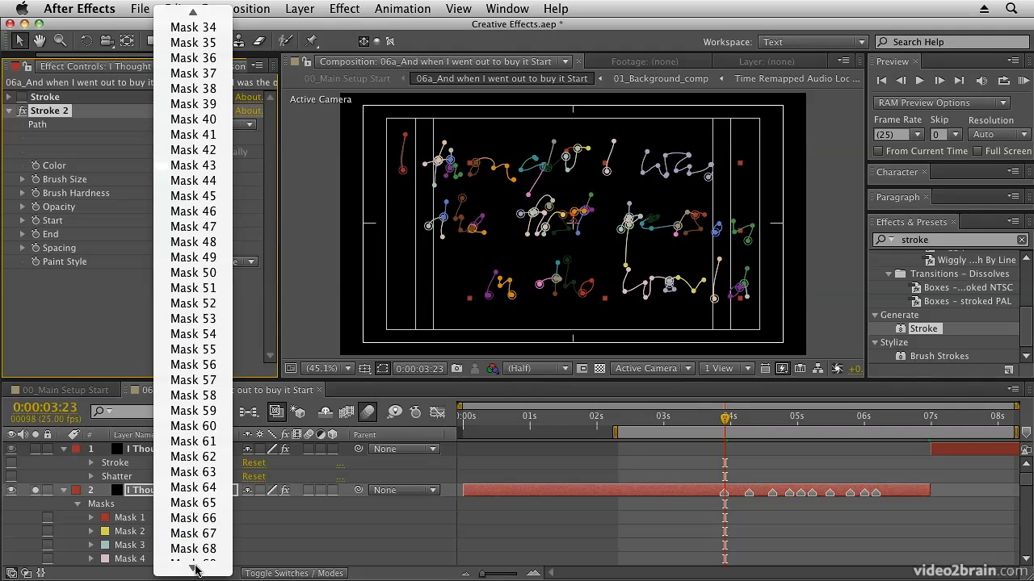
mouse_move(179, 8)
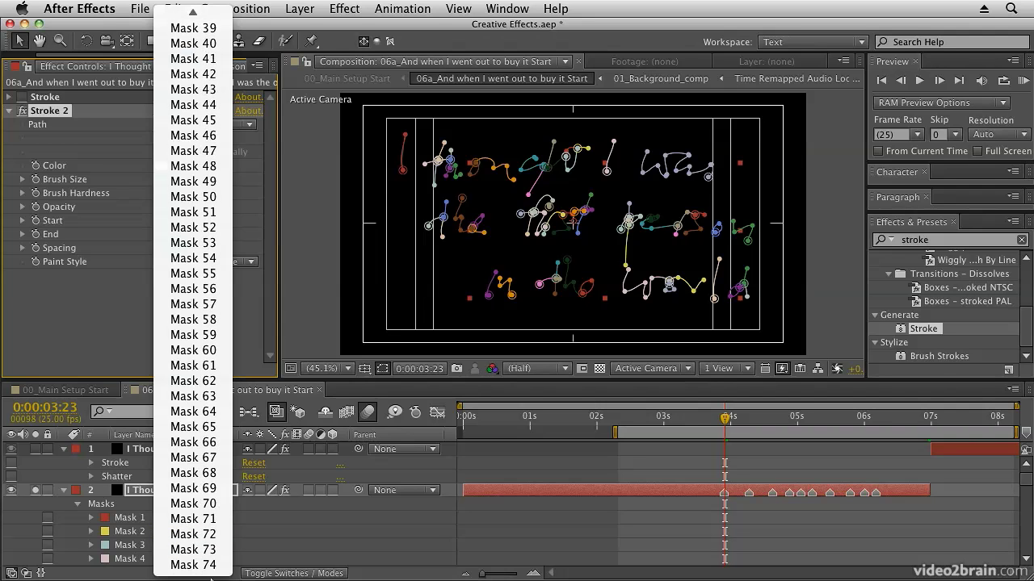
left_click(84, 154)
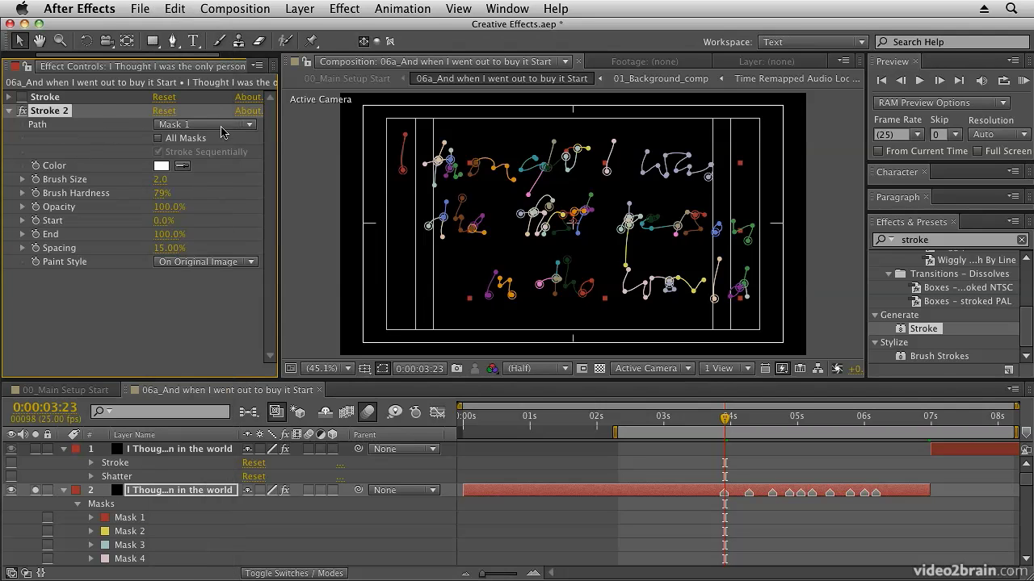
left_click(158, 140)
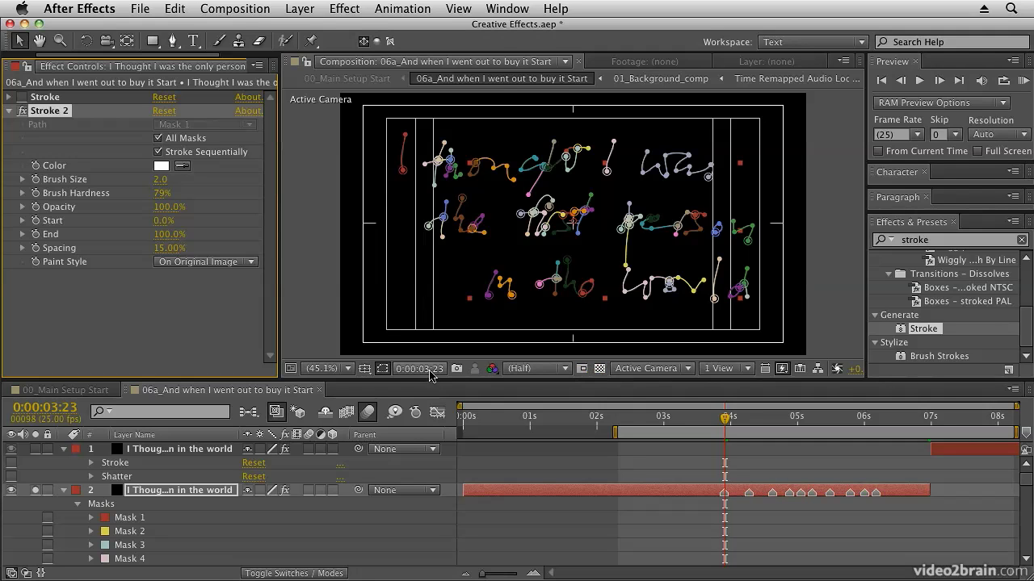
Step: Hide the mask outlines, then set Stroke 2's Brush Size to 5.0 and End to 0%
left_click(383, 369)
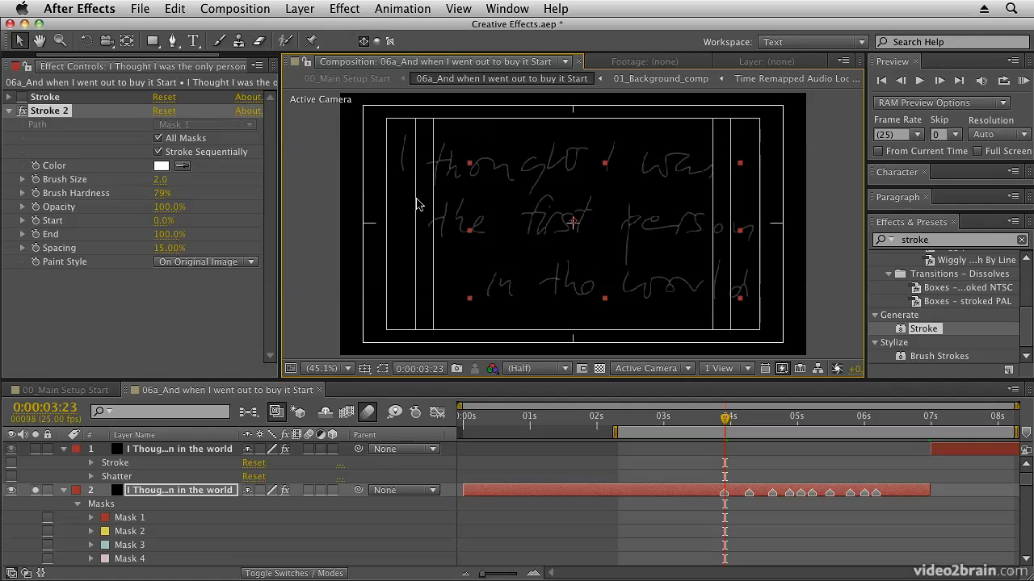
left_click(21, 111)
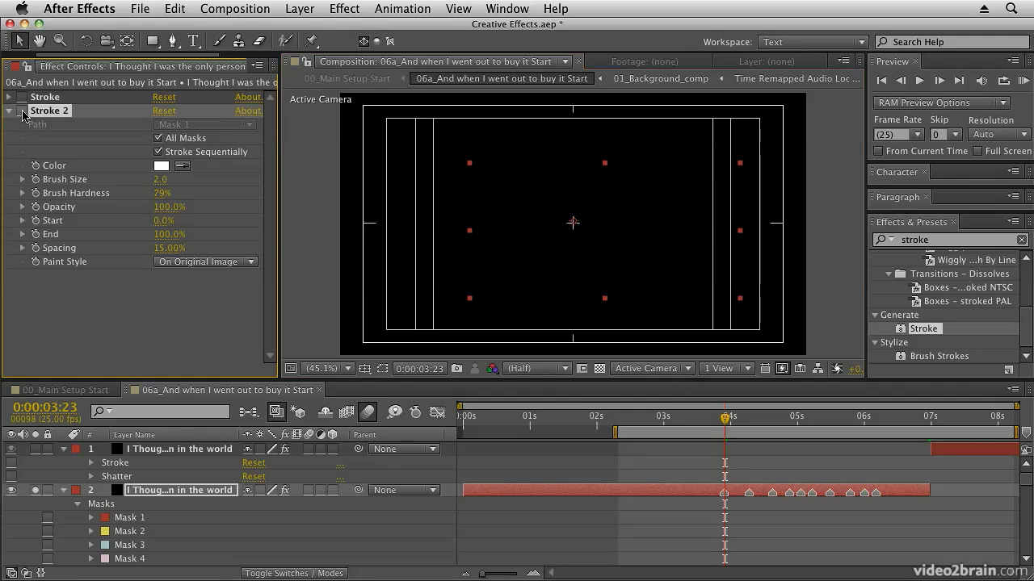
left_click(22, 111)
left_click(22, 111)
left_click(22, 111)
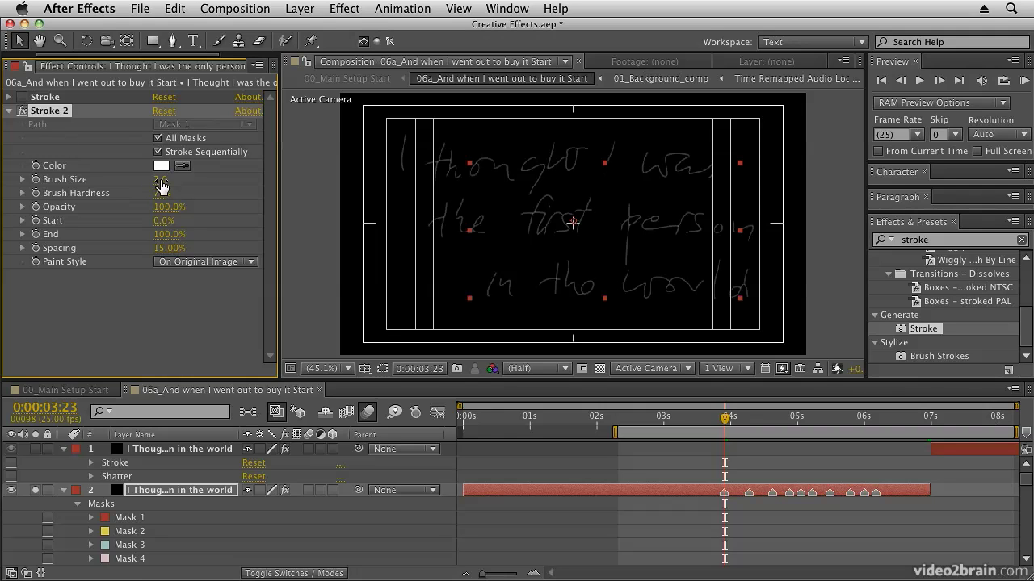
left_click_drag(159, 187, 183, 181)
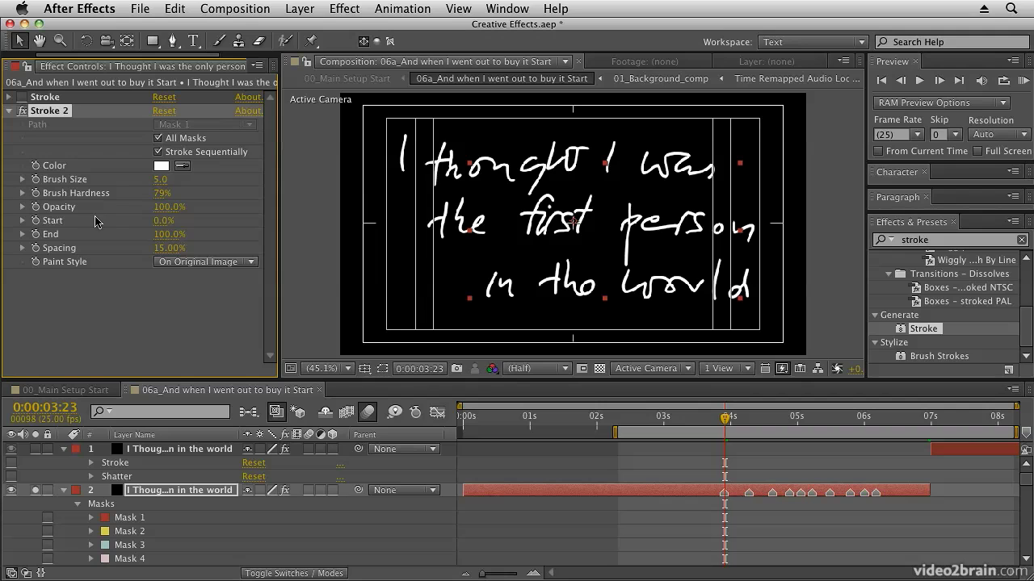
left_click_drag(179, 239, 81, 237)
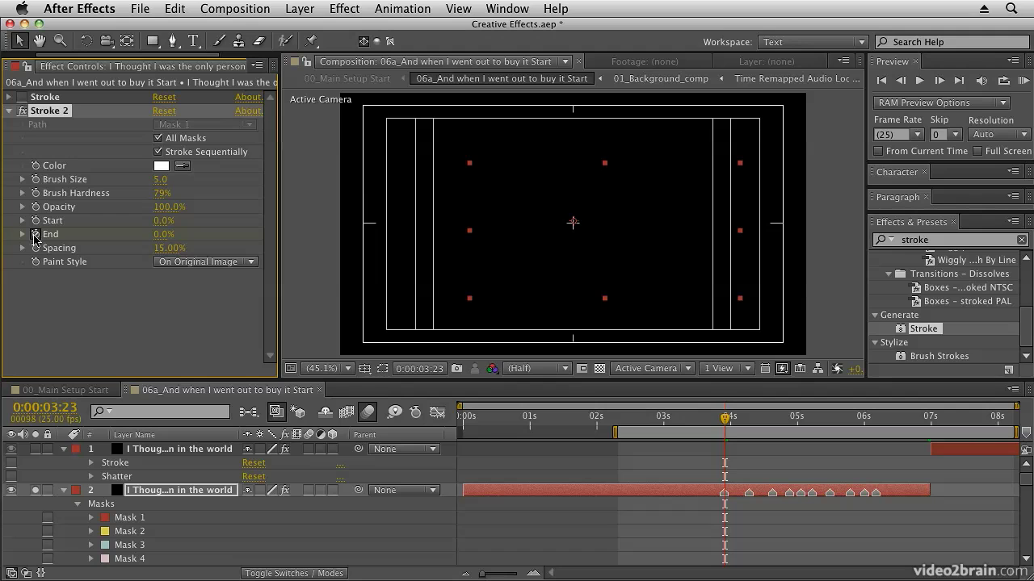
Step: Keyframe Stroke 2's End to 100% at 0:00:06:04 and start the work area near 3 seconds
left_click_drag(798, 415, 877, 413)
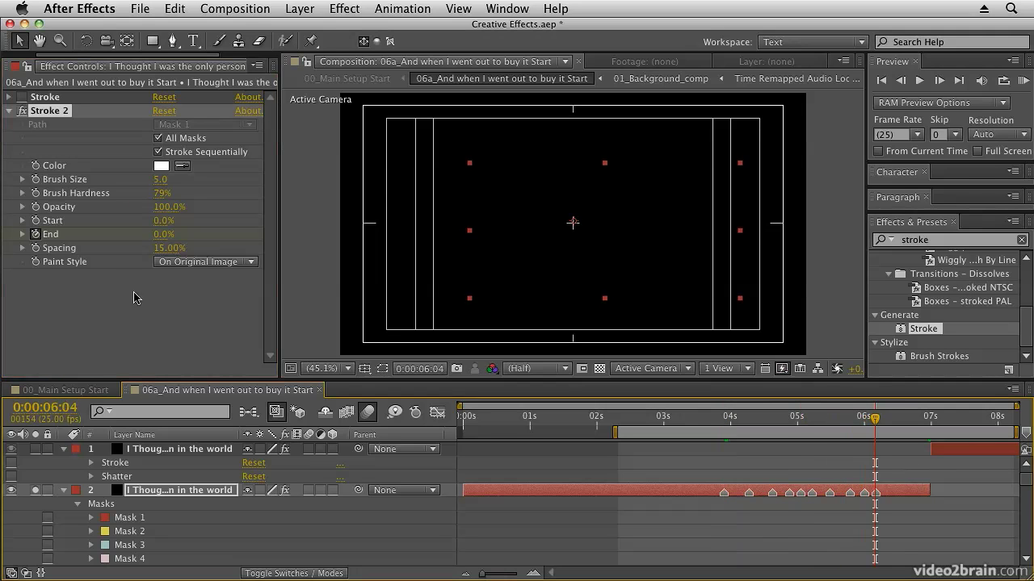
left_click_drag(153, 242, 420, 258)
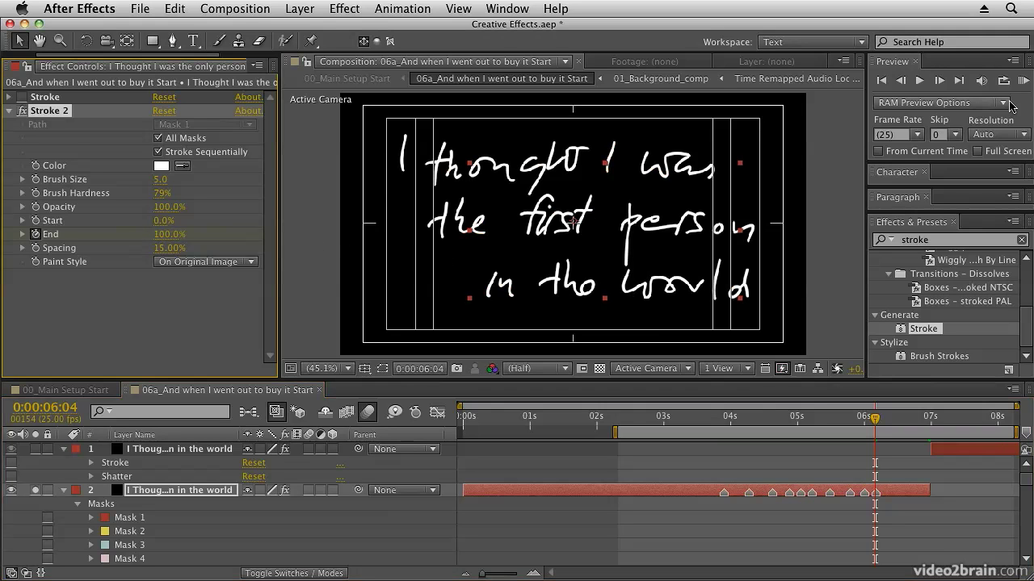
left_click(1023, 82)
left_click_drag(619, 432, 676, 432)
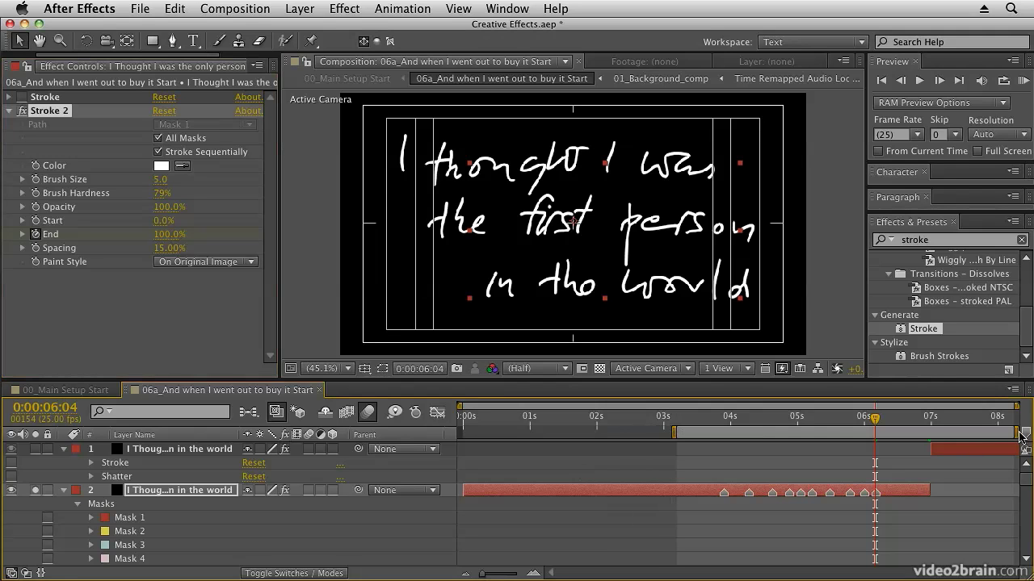
Step: Trim the work area end to about 7 seconds, preview, and scrub back to 0:00:03:23
left_click_drag(1016, 432, 934, 432)
left_click(1023, 81)
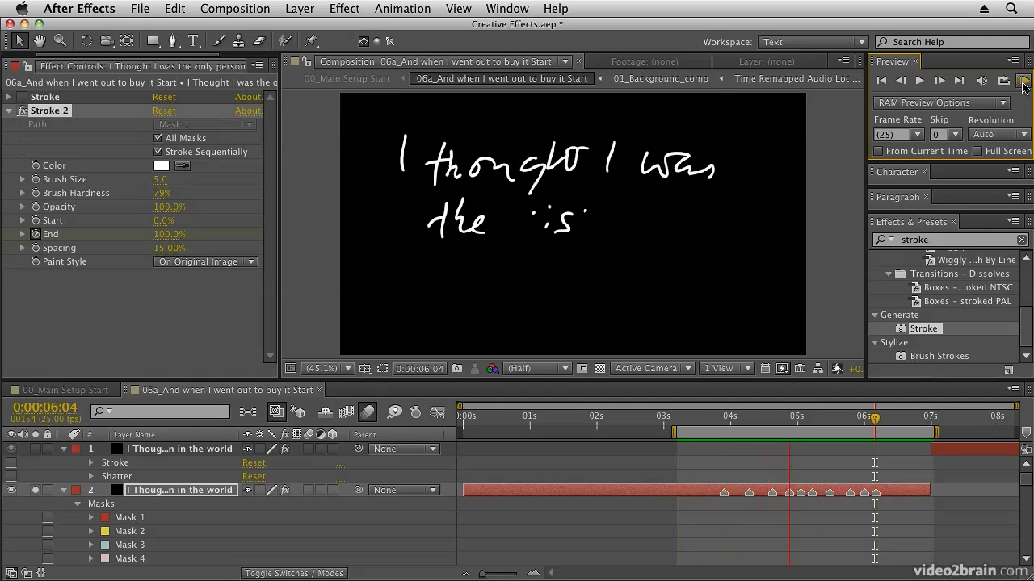
left_click(1023, 87)
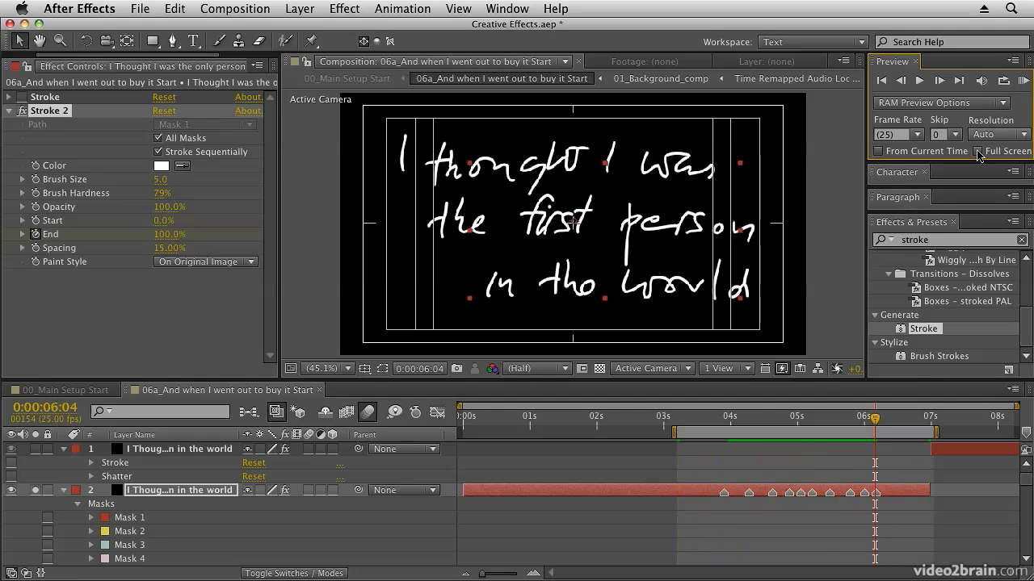
left_click_drag(737, 420, 725, 422)
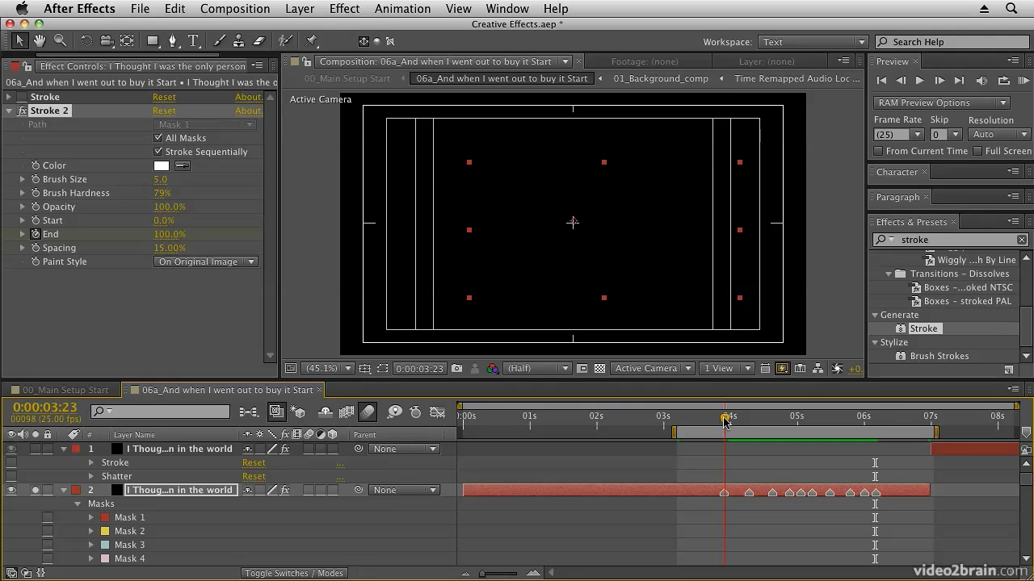
Step: Raise Stroke 2's End at the start, 0:00:04:07 and 0:00:04:16 to reveal the opening words
left_click_drag(165, 240, 163, 234)
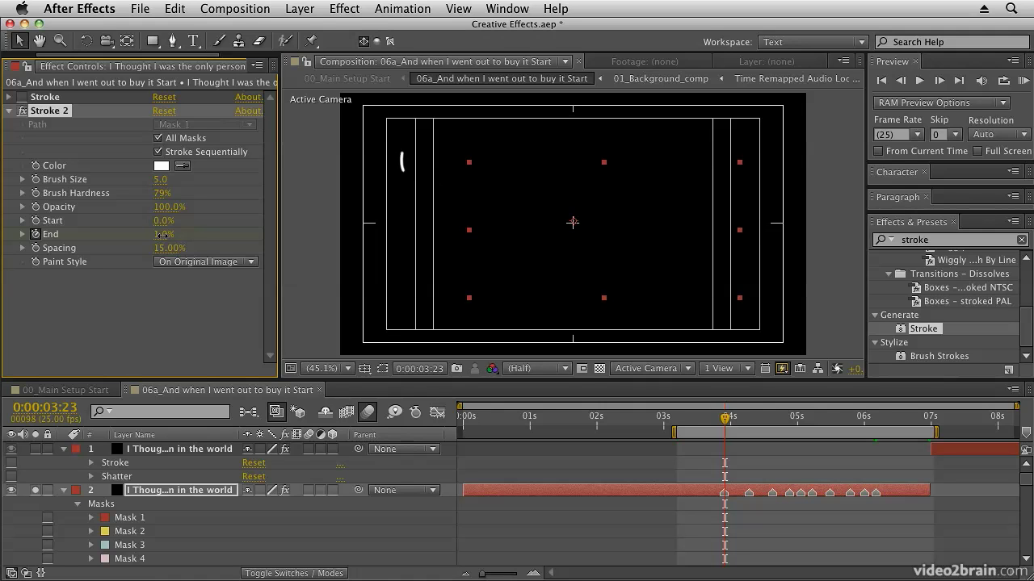
left_click_drag(725, 419, 750, 420)
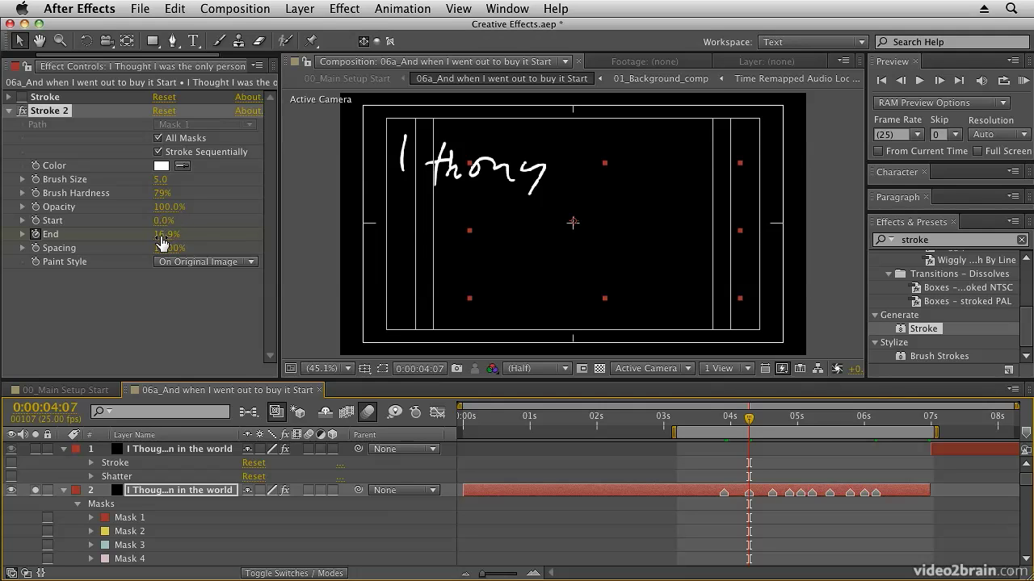
left_click_drag(161, 240, 164, 234)
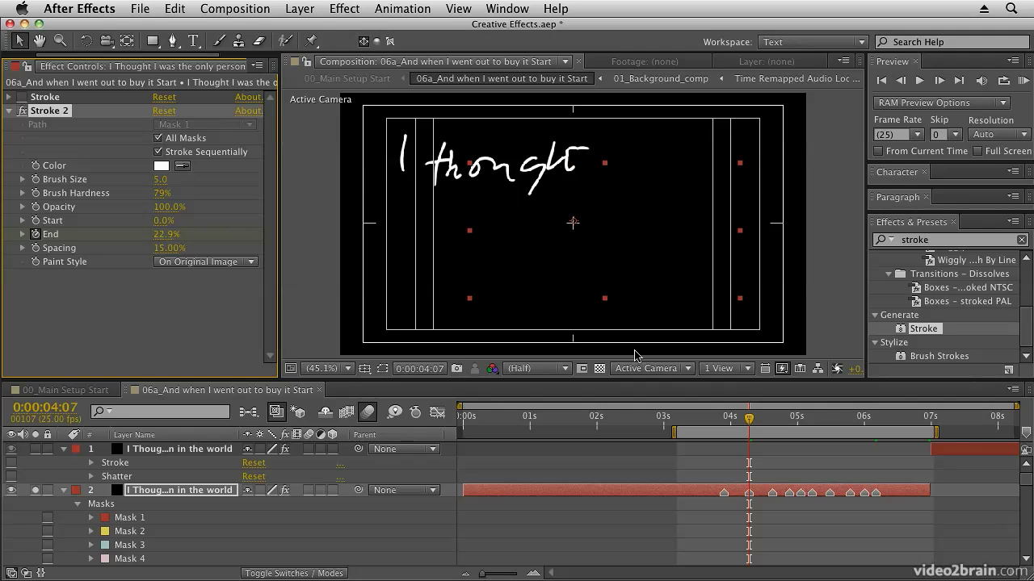
left_click_drag(749, 419, 773, 424)
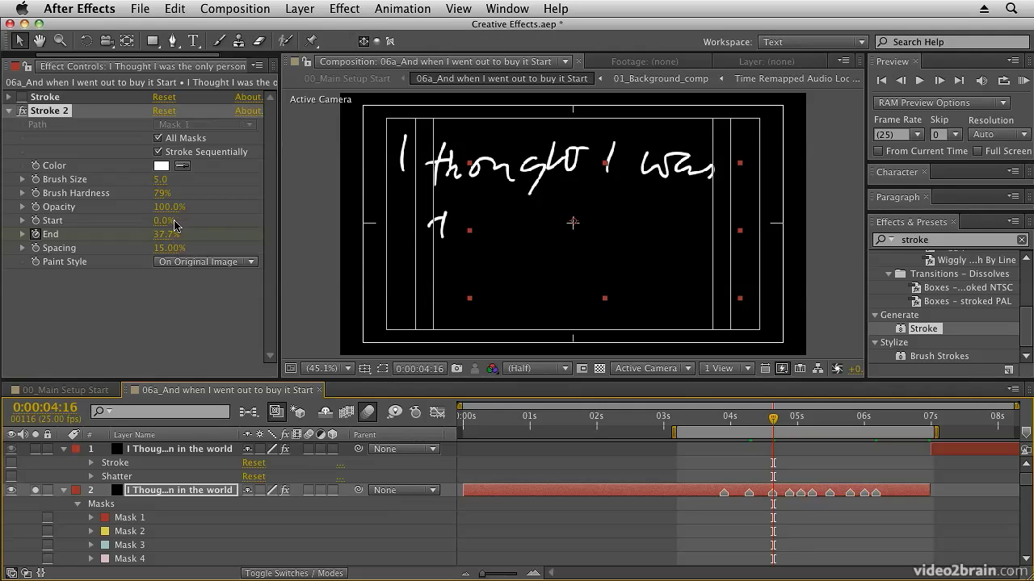
left_click_drag(164, 239, 162, 234)
Step: Adjust later End keyframes: hide 'the', 75% for 'person', then 100% through 'in the world'
left_click(789, 418)
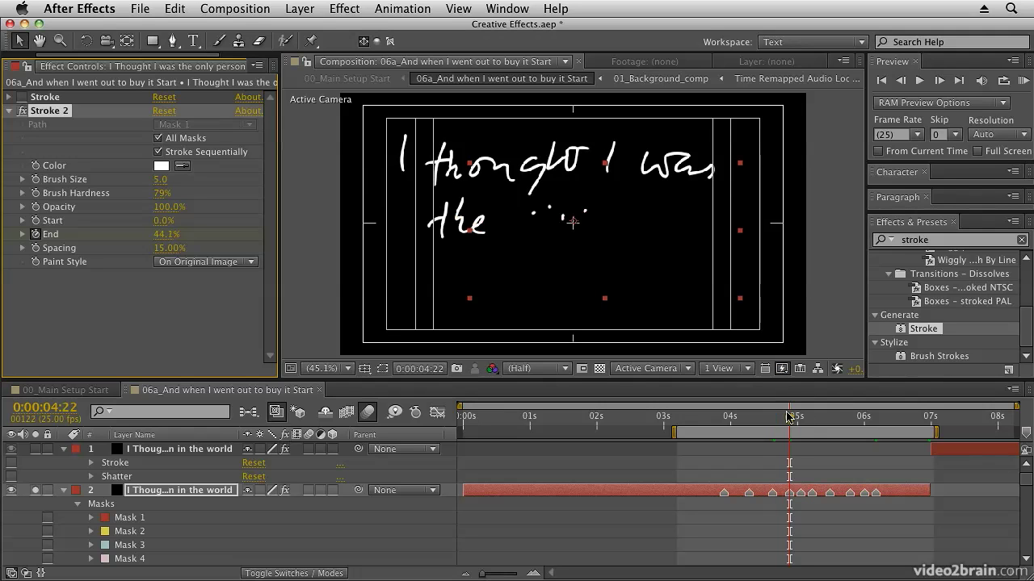
left_click_drag(164, 234, 166, 234)
key("k")
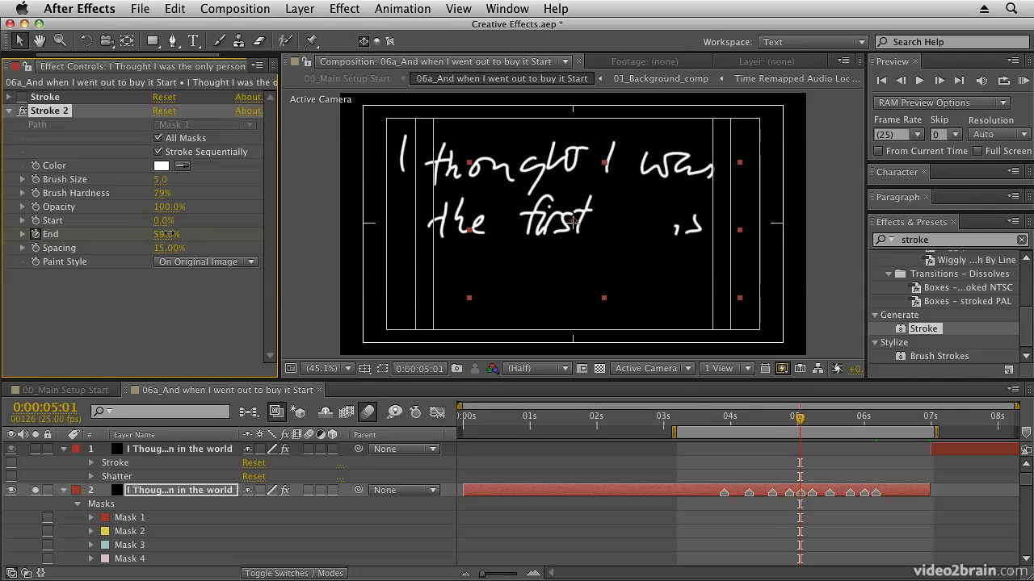
key("k")
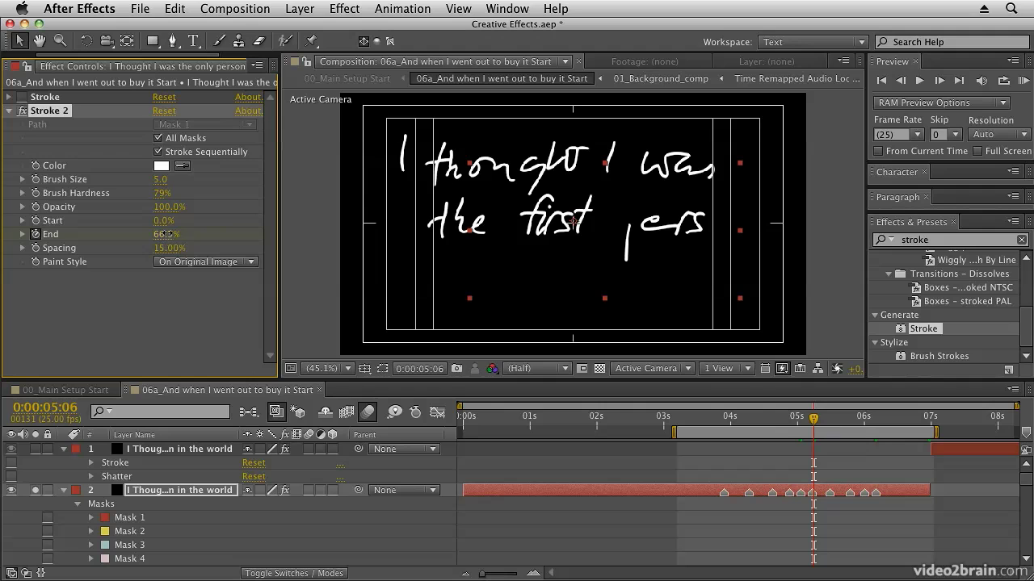
left_click_drag(166, 234, 173, 234)
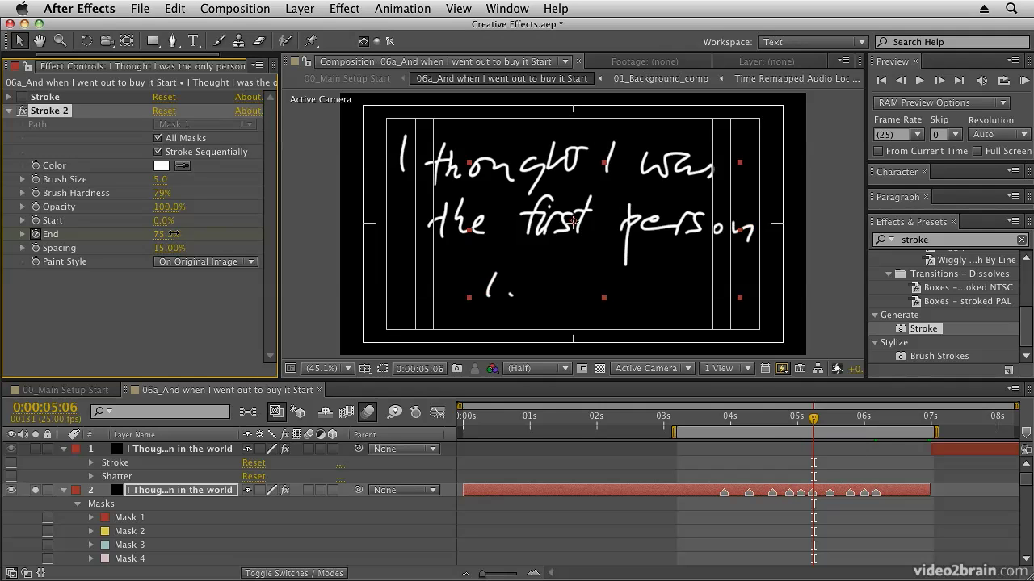
key("k")
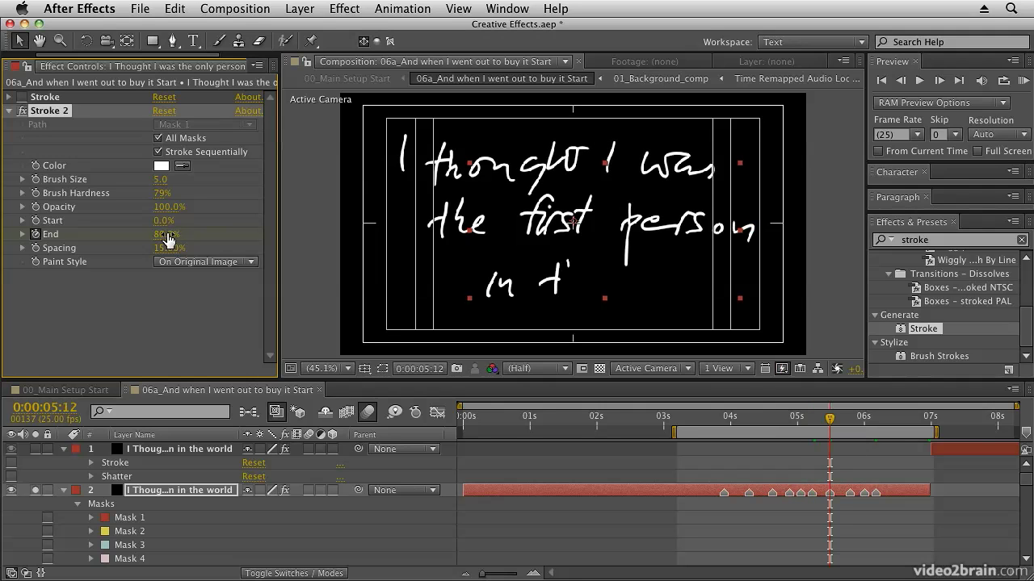
left_click_drag(173, 235, 271, 250)
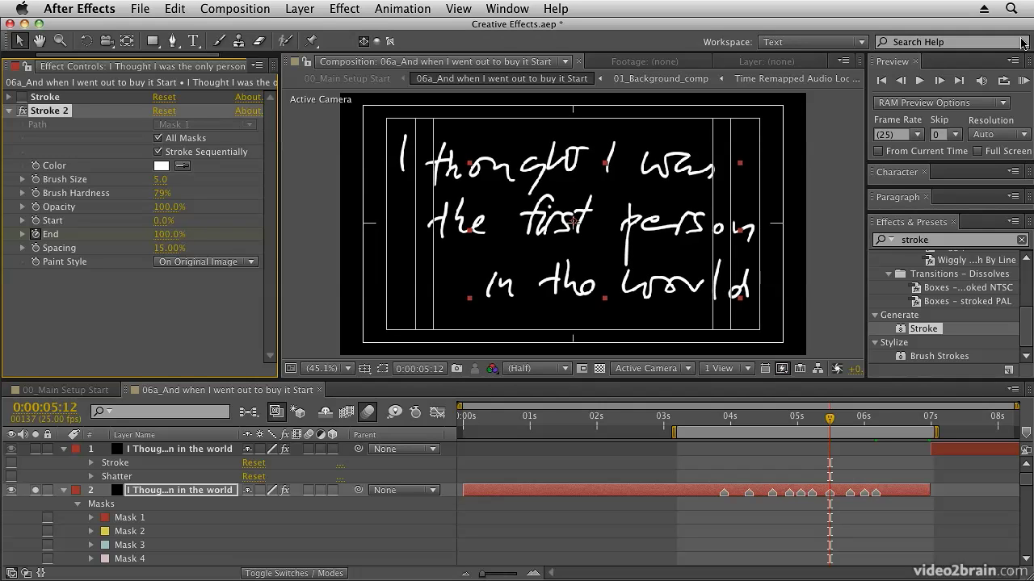
Step: Preview the write-on, compare with Stroke 2 switched off and on, then preview again
left_click(1022, 82)
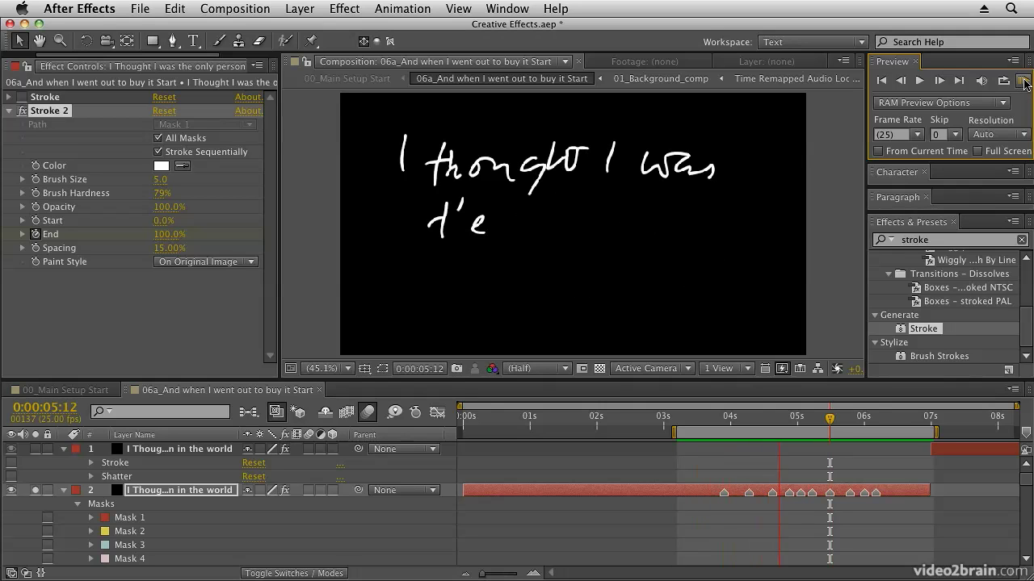
left_click(1022, 82)
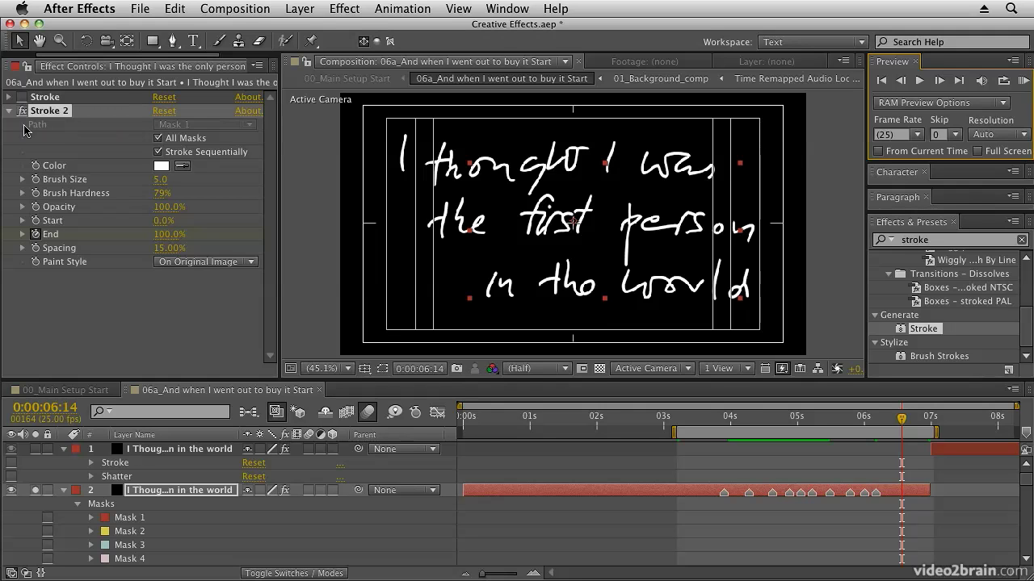
left_click(9, 111)
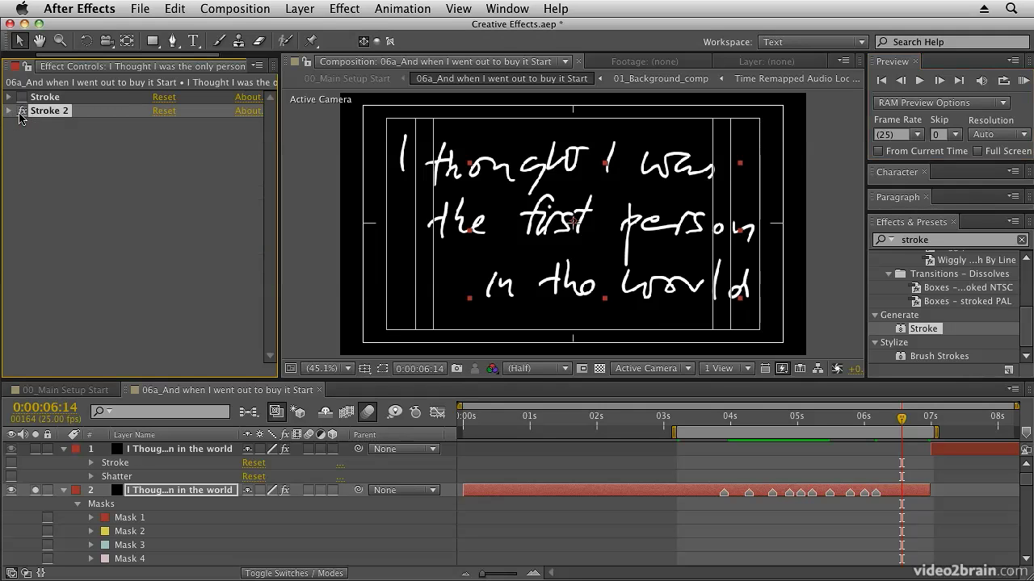
left_click(22, 111)
left_click(21, 97)
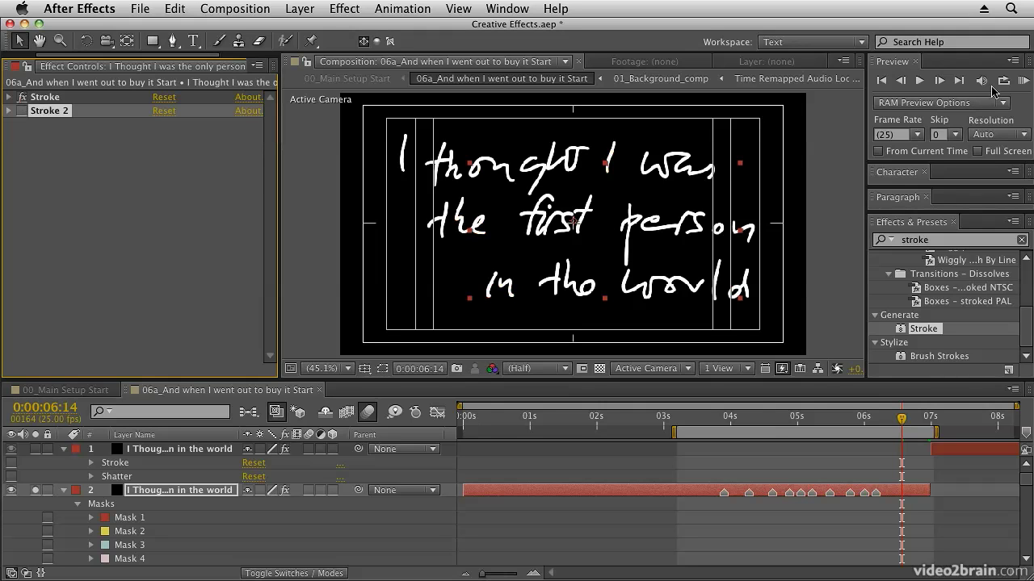
left_click(1024, 82)
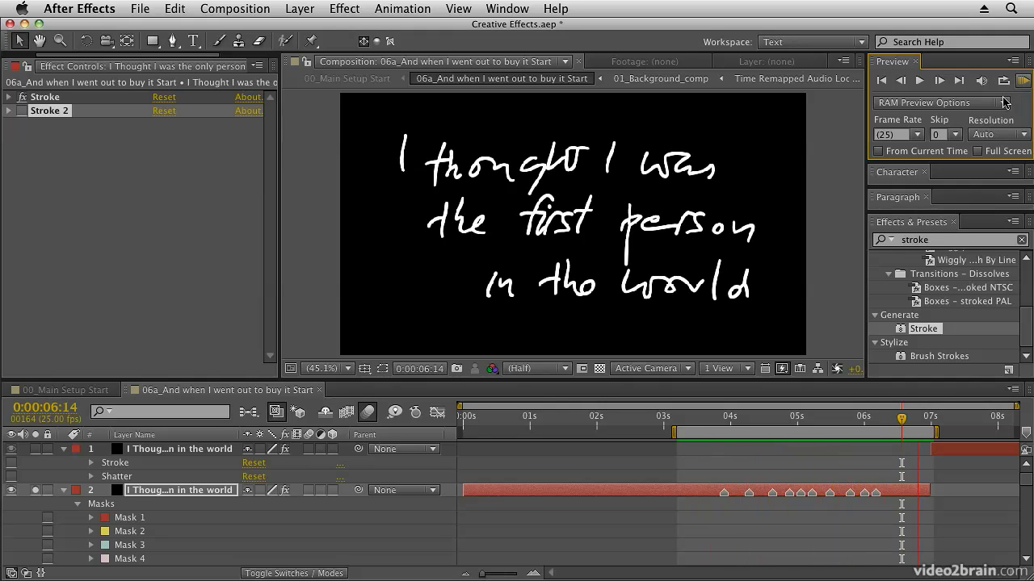
key("space")
Step: At 0:00:04:05, shift the first End keyframes of Stroke and Stroke 2 later, then preview
left_click_drag(726, 423, 744, 424)
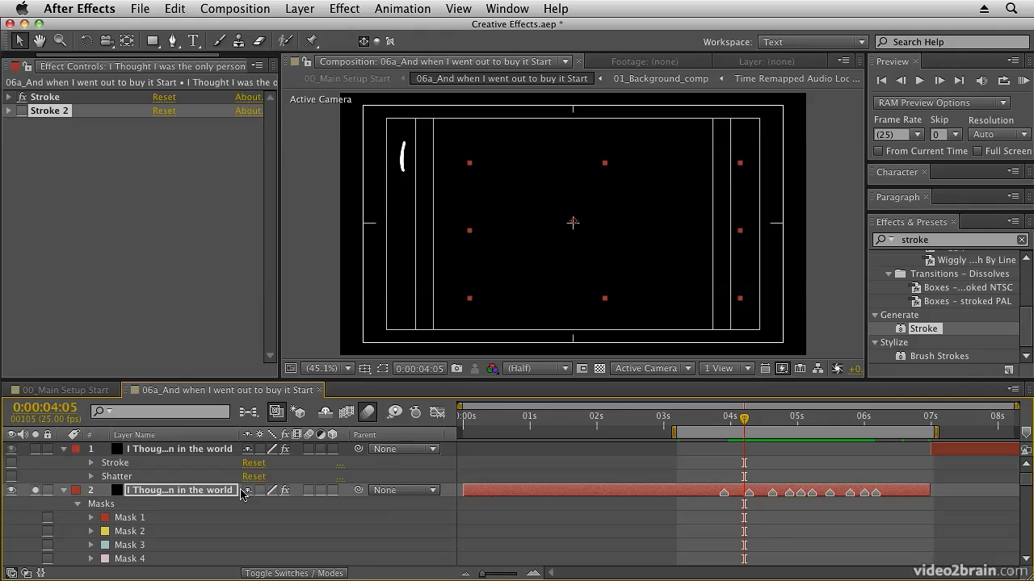
key("u")
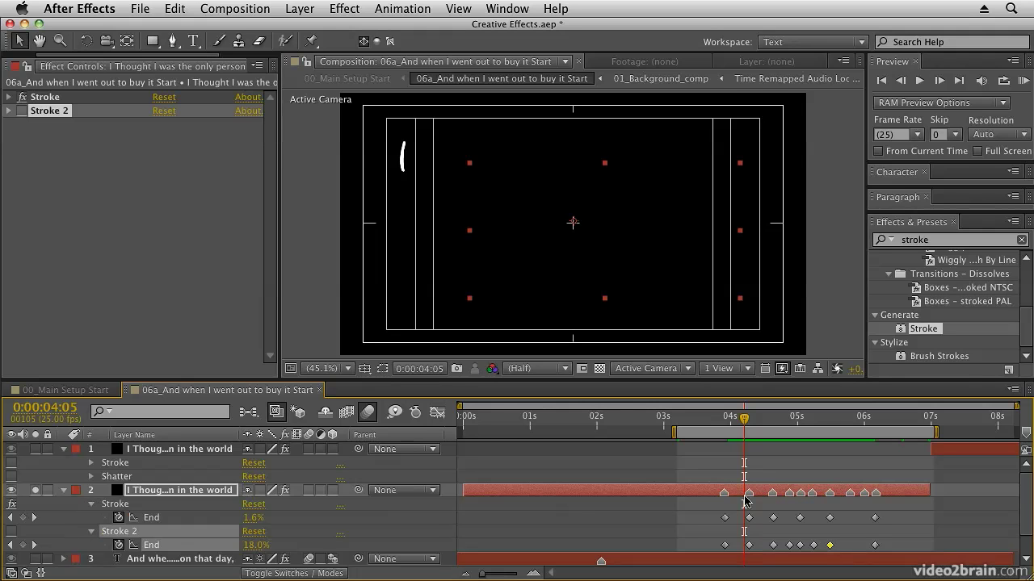
left_click(719, 510)
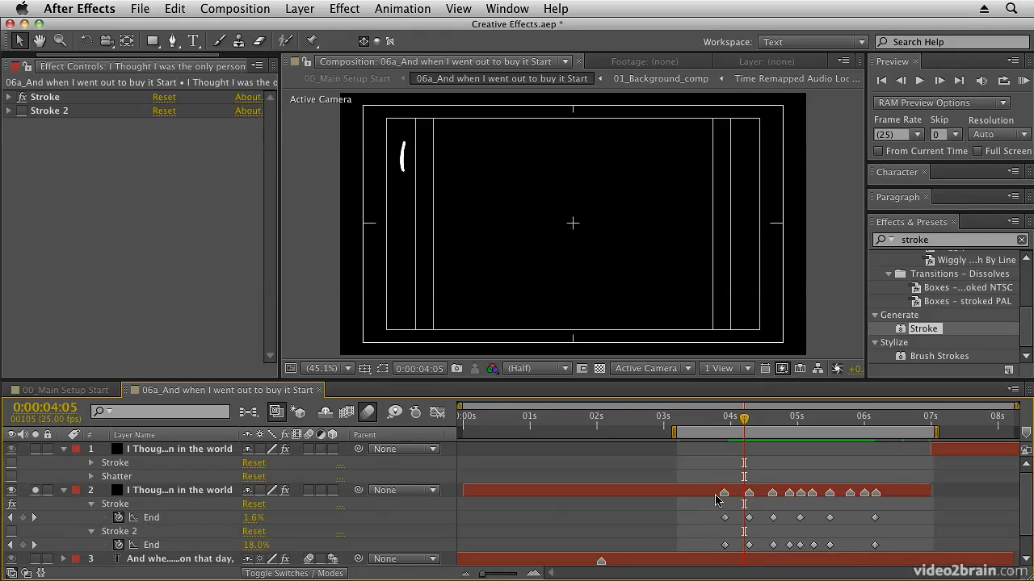
mouse_move(714, 512)
left_mouse_down()
mouse_move(741, 562)
mouse_move(721, 547)
mouse_move(736, 547)
left_mouse_up()
left_click(1023, 80)
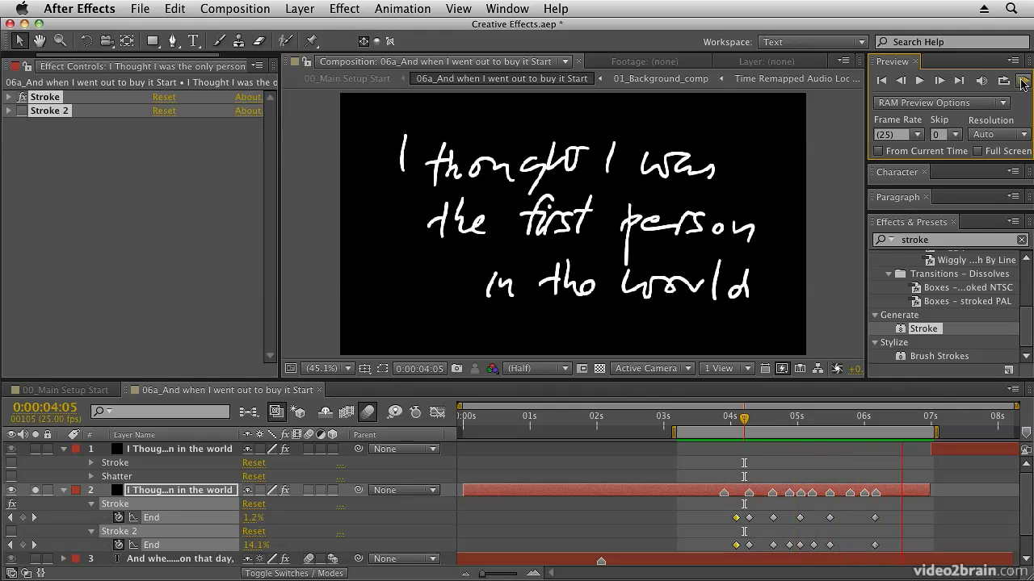
left_click(759, 487)
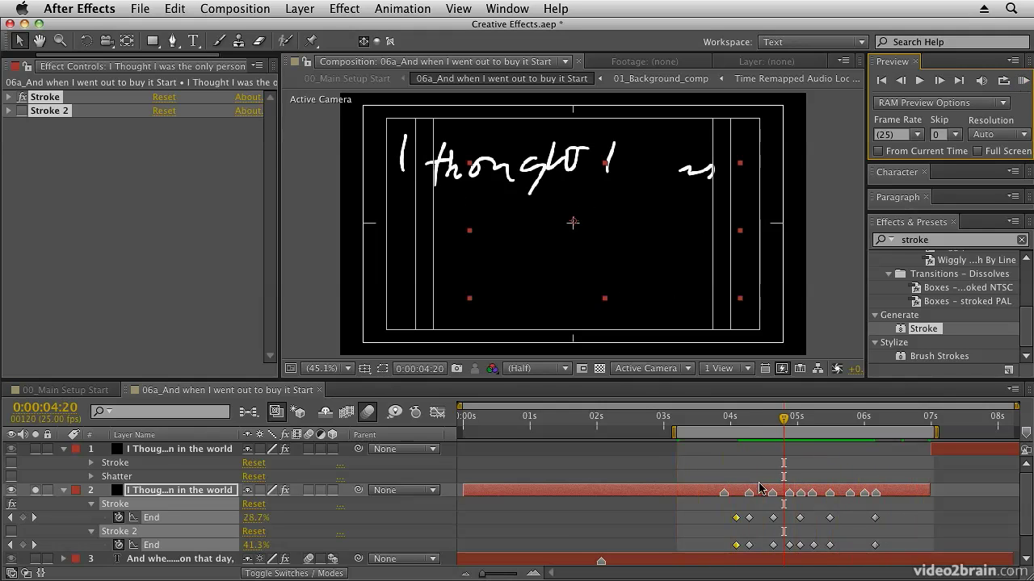
left_click(157, 495)
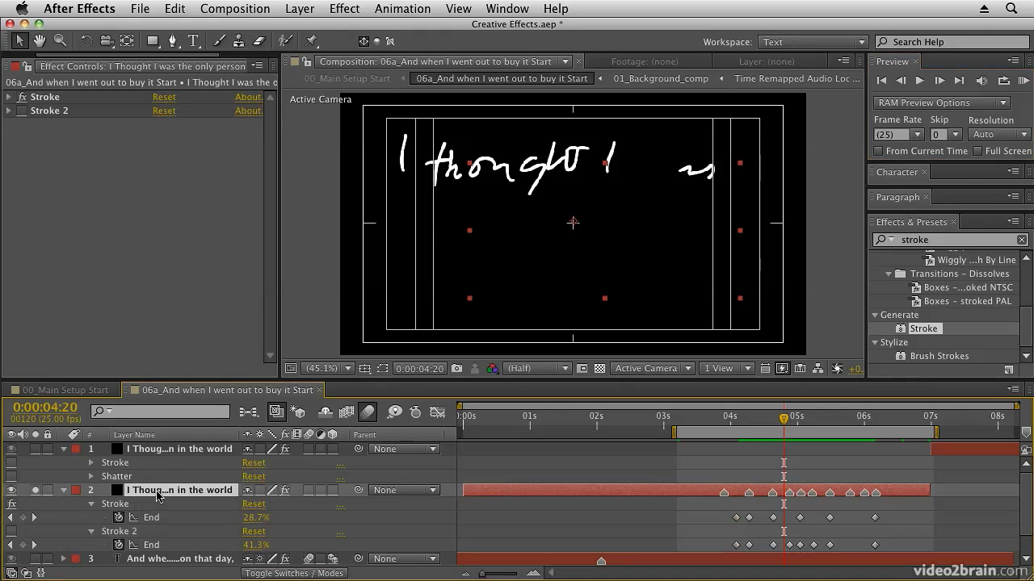
Step: Reveal Mask 1's outline over the handwriting at 0:00:04:05
key("m")
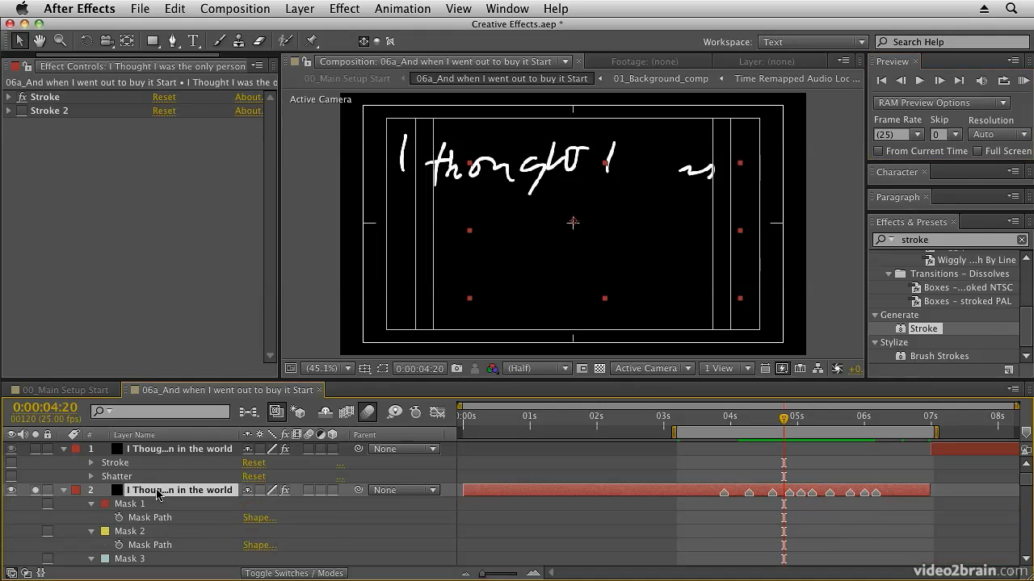
left_click(142, 507)
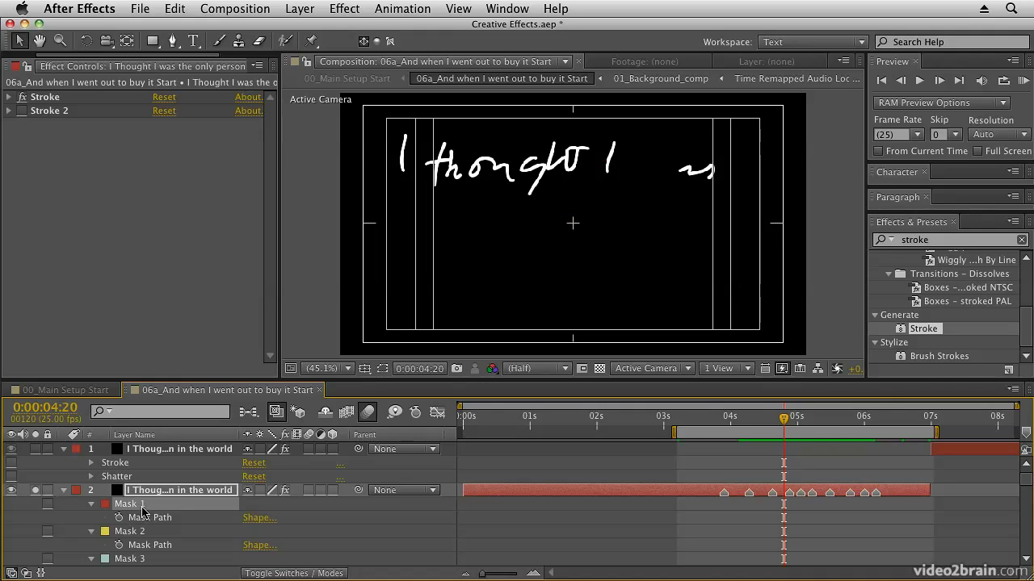
left_click(383, 369)
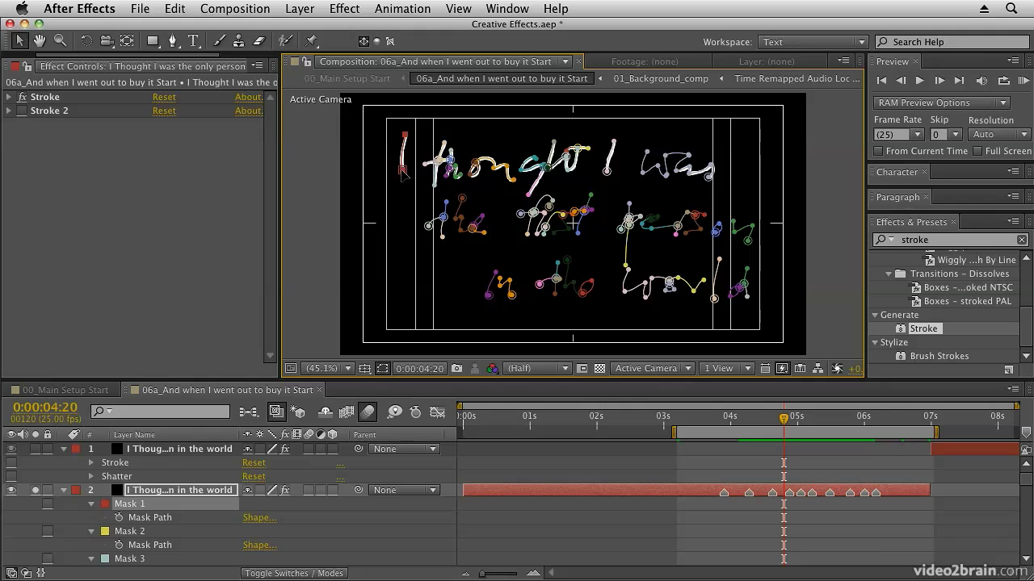
mouse_move(755, 418)
left_mouse_down()
mouse_move(730, 420)
mouse_move(751, 420)
mouse_move(732, 420)
mouse_move(742, 420)
left_mouse_up()
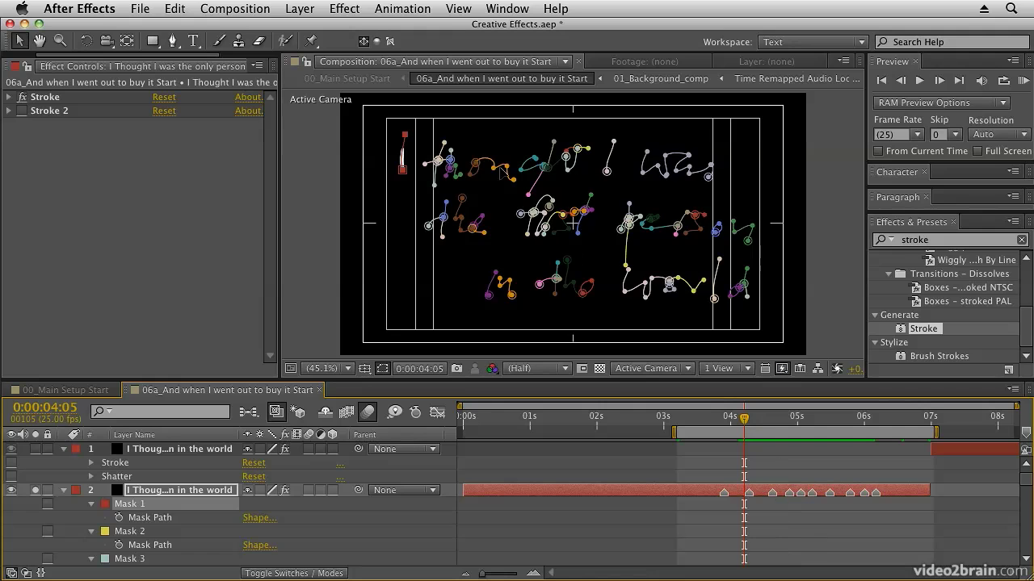
Step: Select Mask 1's path and the vertex where the I stroke should start
left_click(405, 135)
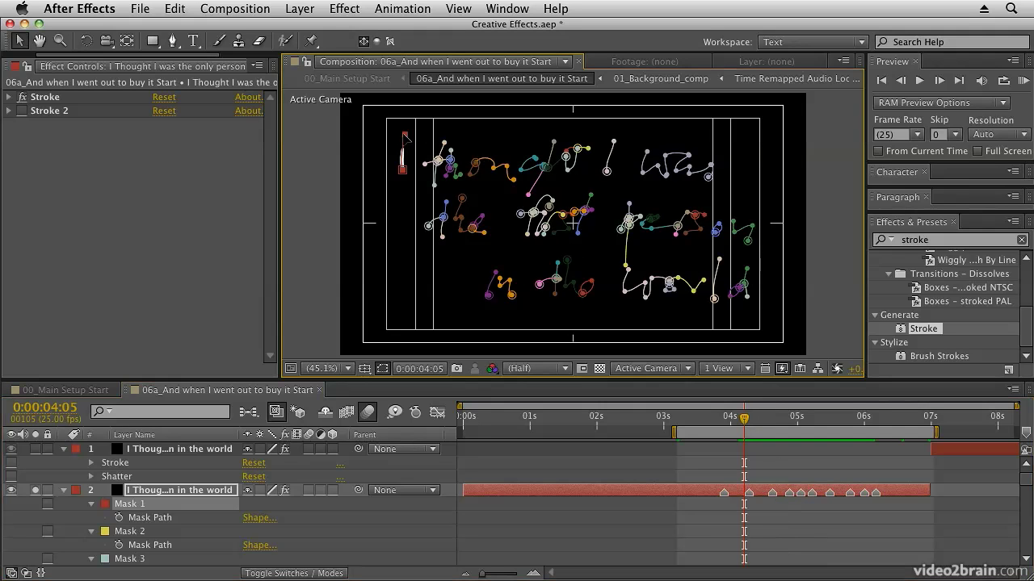
left_click(171, 517)
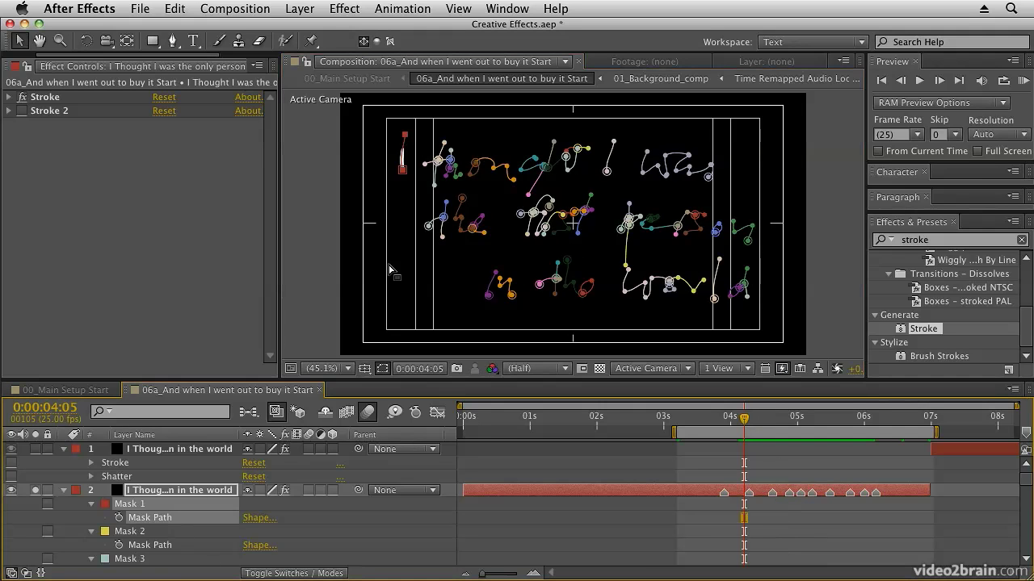
left_click(407, 135)
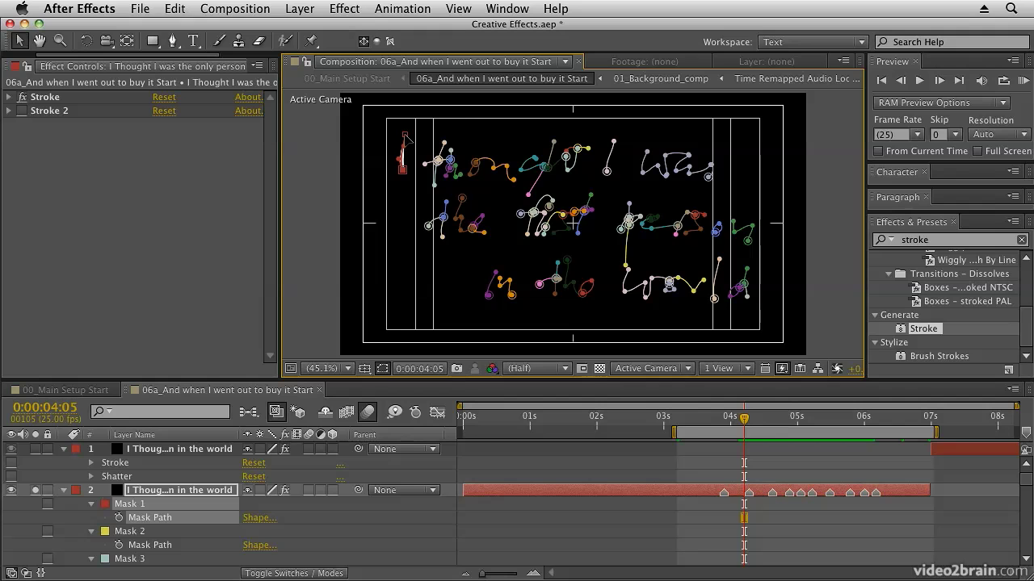
left_click(408, 138)
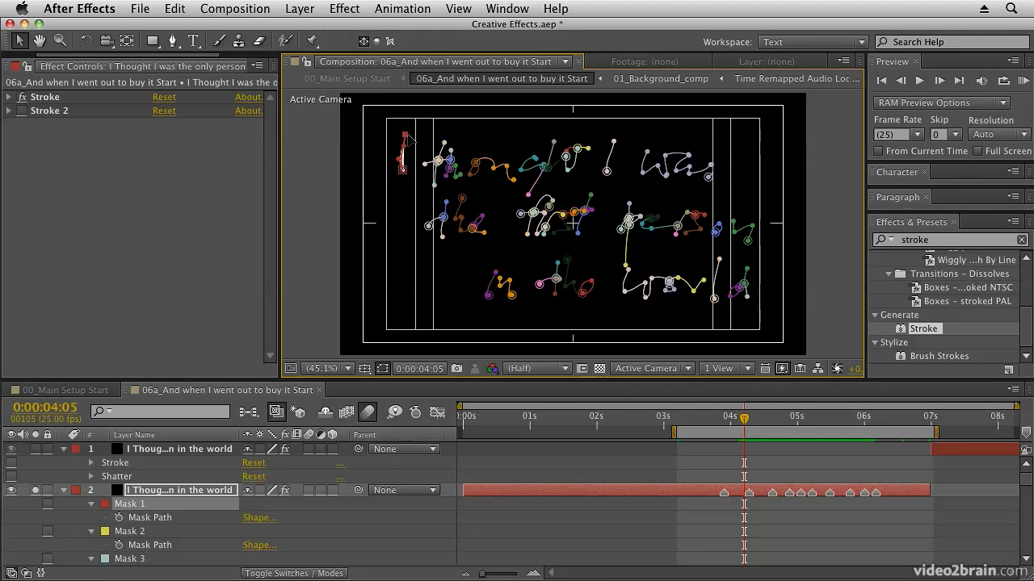
left_click(297, 10)
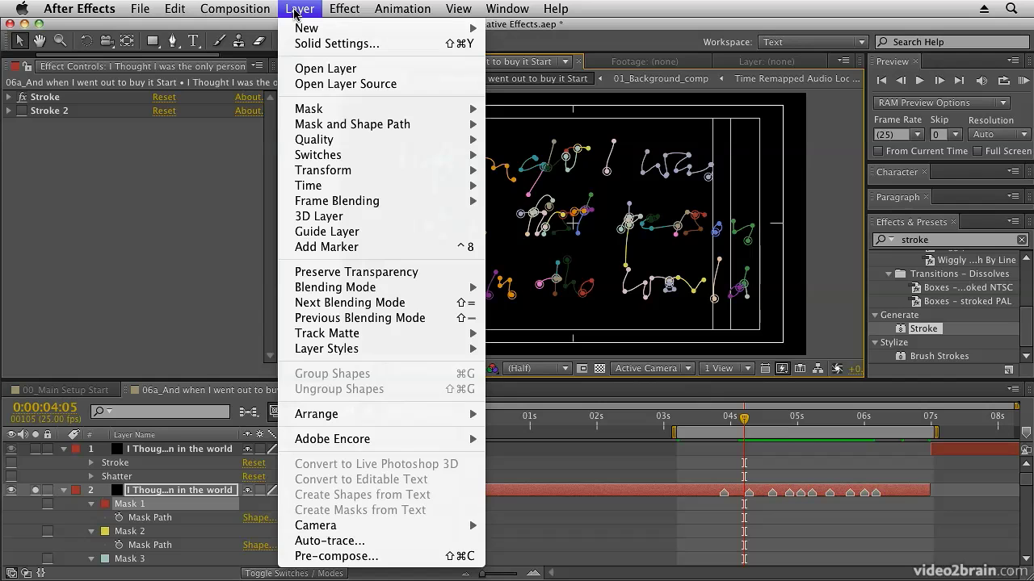
Step: Set the selected point as Mask 1's first vertex via Mask and Shape Path > Set First Vertex
mouse_move(341, 113)
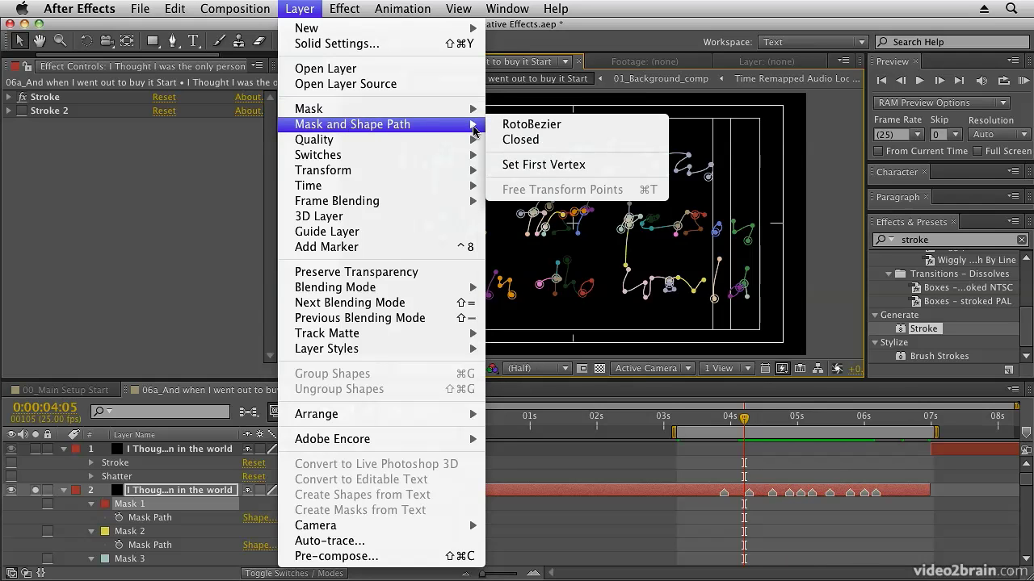
left_click(557, 168)
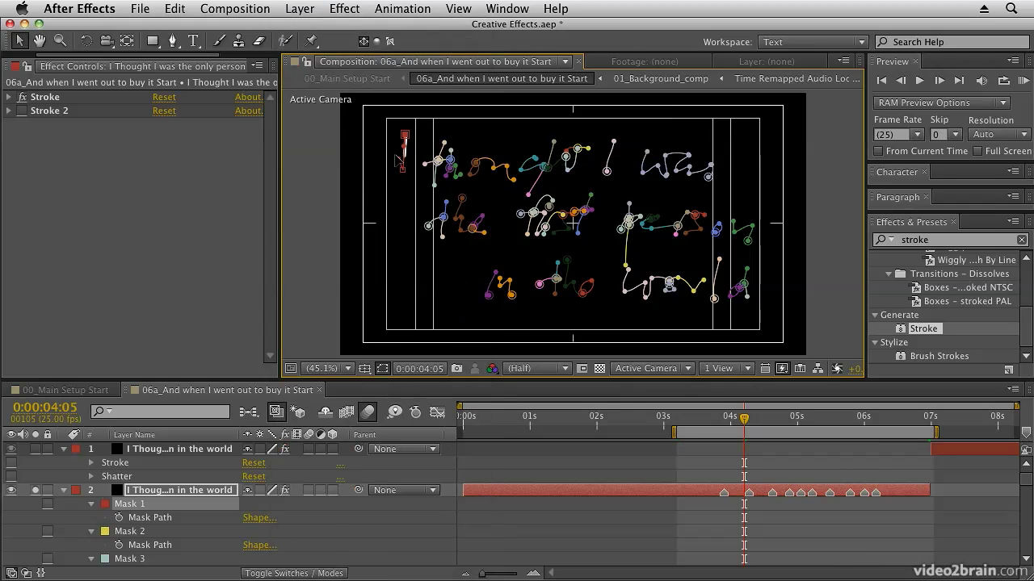
Step: Scrub from 0:00:04:10 to watch 'I thought' draw on, then hide the mask outlines
left_click_drag(746, 421, 715, 419)
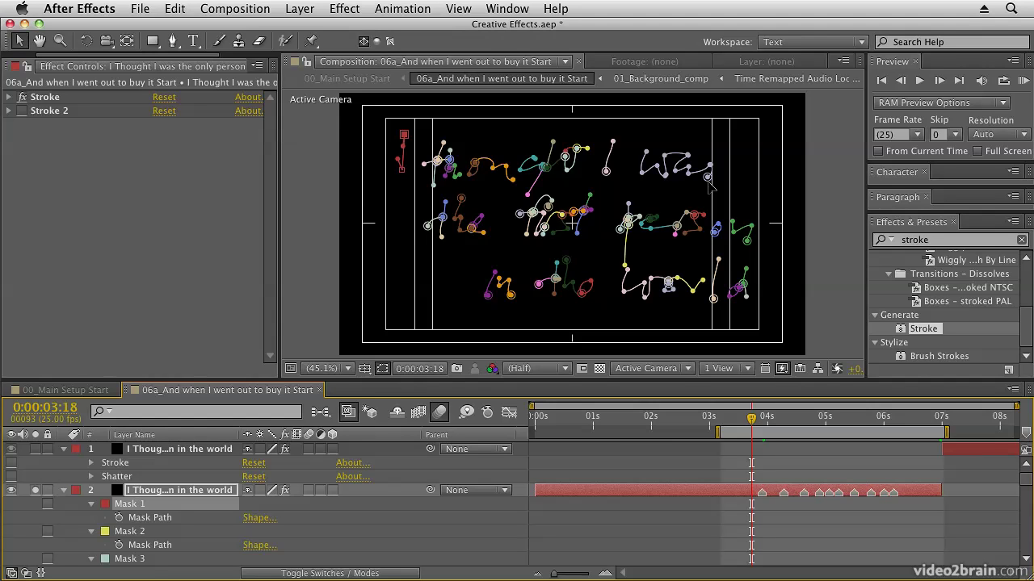
mouse_move(751, 418)
left_mouse_down()
mouse_move(824, 420)
mouse_move(777, 420)
mouse_move(802, 420)
left_mouse_up()
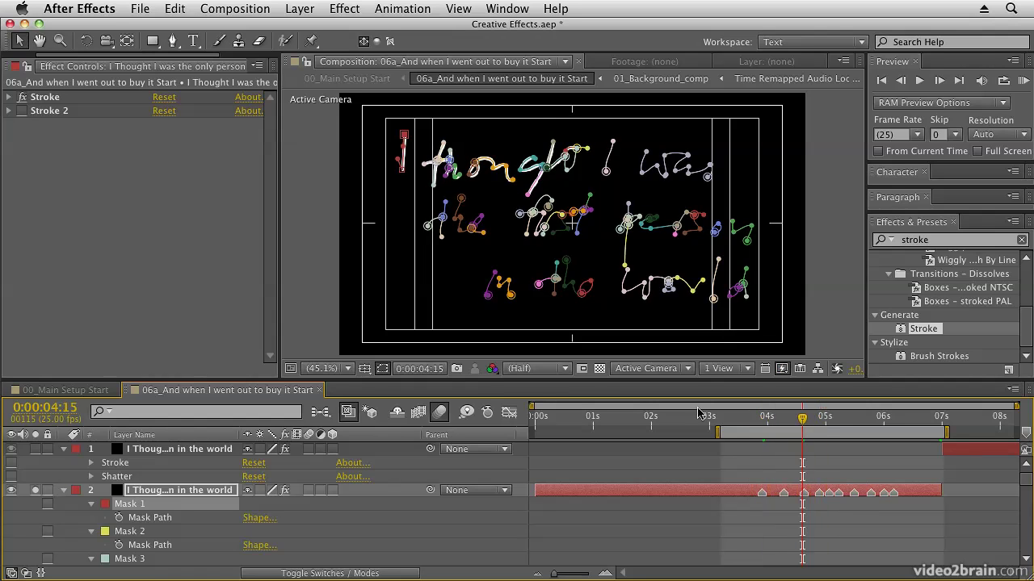
left_click(383, 369)
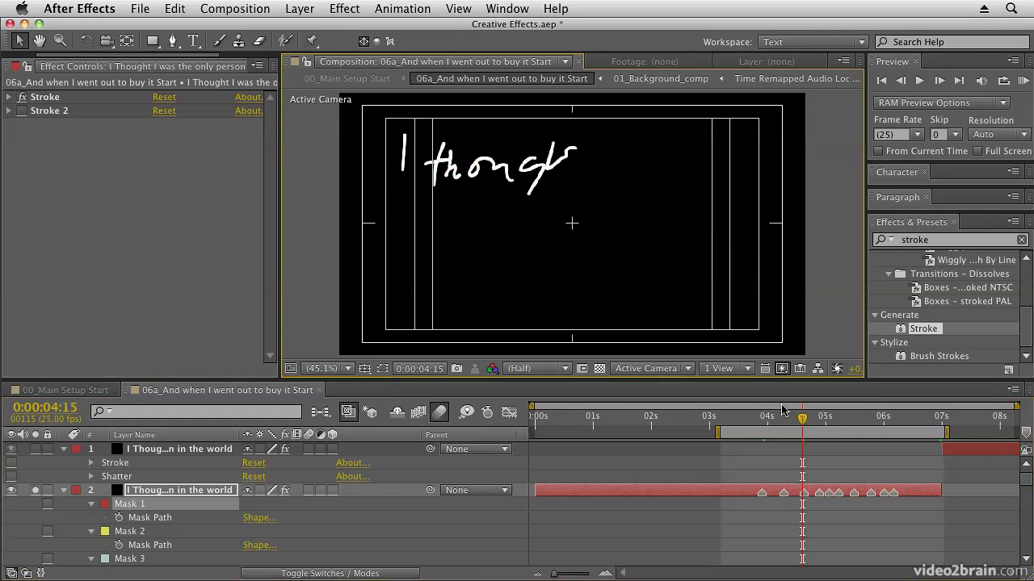